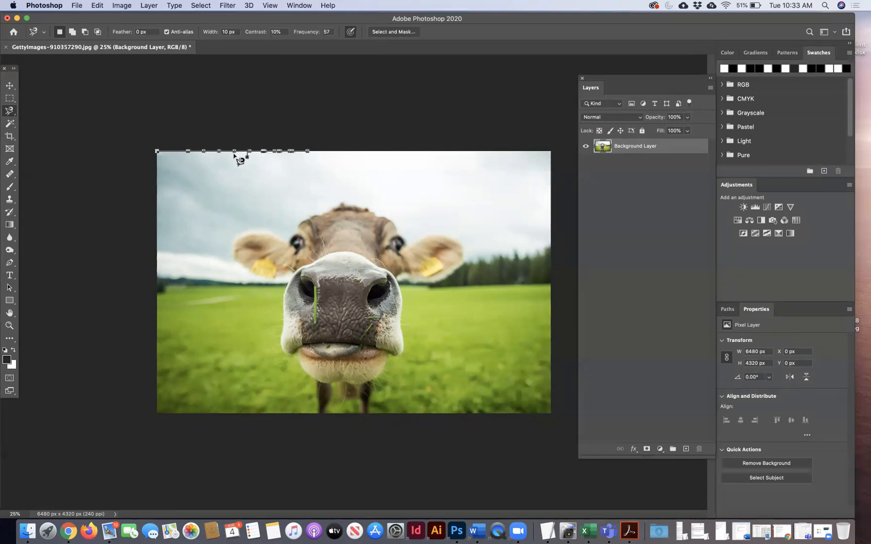
# Step: Discard the Magnetic Lasso outline started along the photo's upper edge and leave the Background Layer deselected
pyautogui.press('BackSpace')
pyautogui.press('BackSpace')
pyautogui.press('BackSpace')
pyautogui.press('BackSpace')
pyautogui.press('BackSpace')
pyautogui.press('BackSpace')
pyautogui.press('BackSpace')
pyautogui.press('BackSpace')
pyautogui.press('BackSpace')
pyautogui.press('BackSpace')
pyautogui.press('BackSpace')
pyautogui.press('BackSpace')
pyautogui.press('BackSpace')
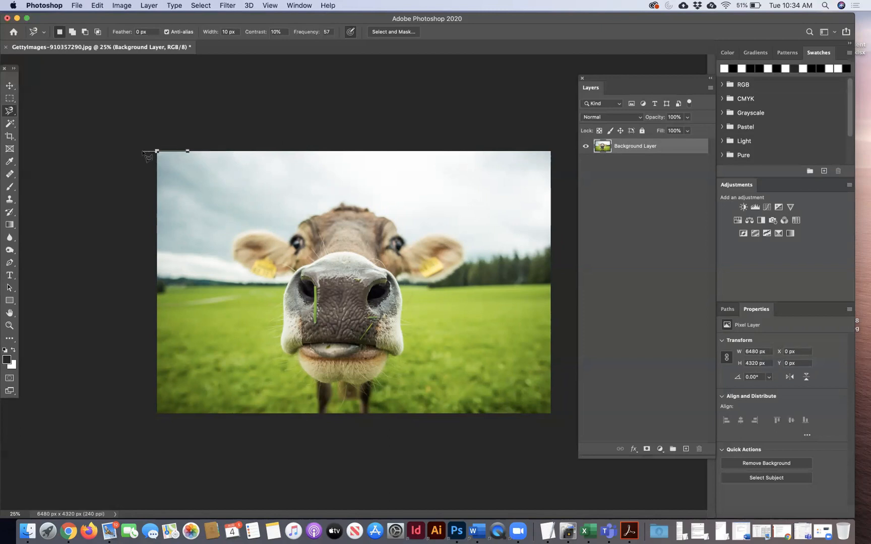
pyautogui.press('BackSpace')
pyautogui.doubleClick(635, 147)
pyautogui.click(660, 200)
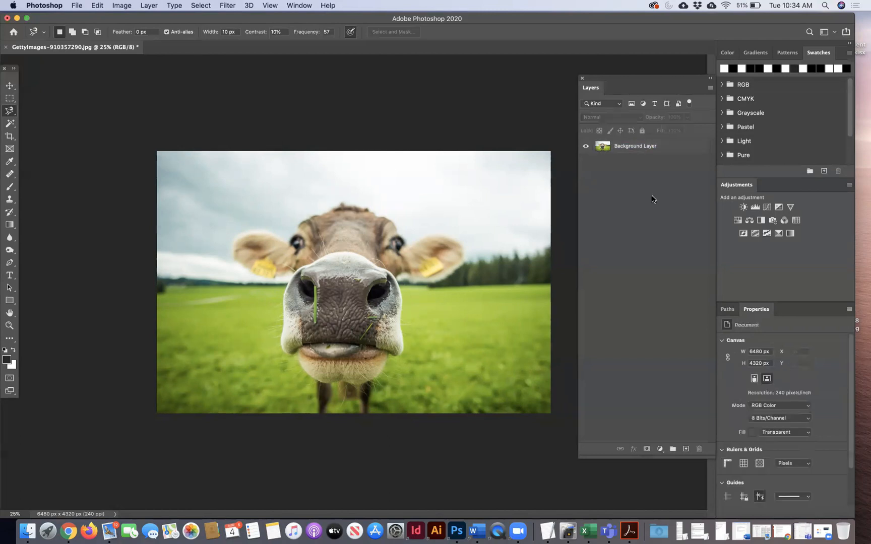
# Step: Look through the marquee, lasso and wand tool variants, ending with the Magnetic Lasso Tool chosen
pyautogui.click(8, 114)
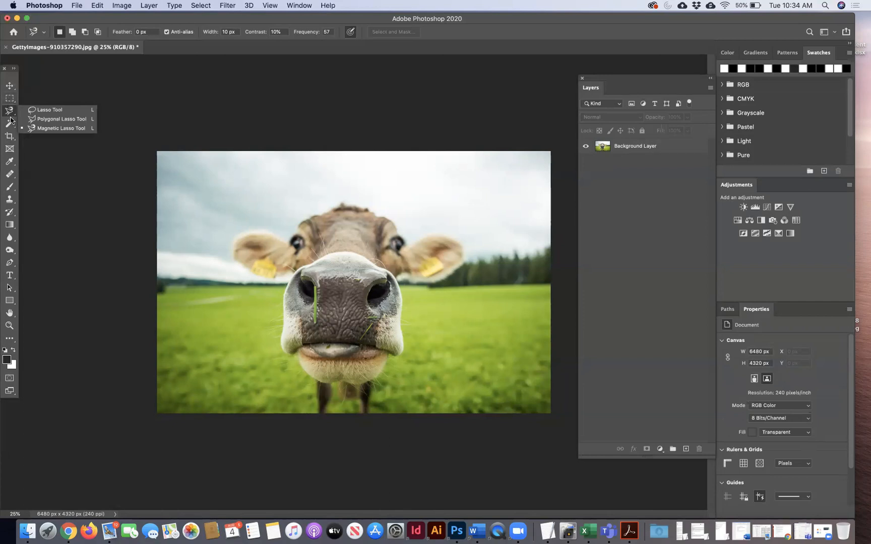
pyautogui.click(8, 101)
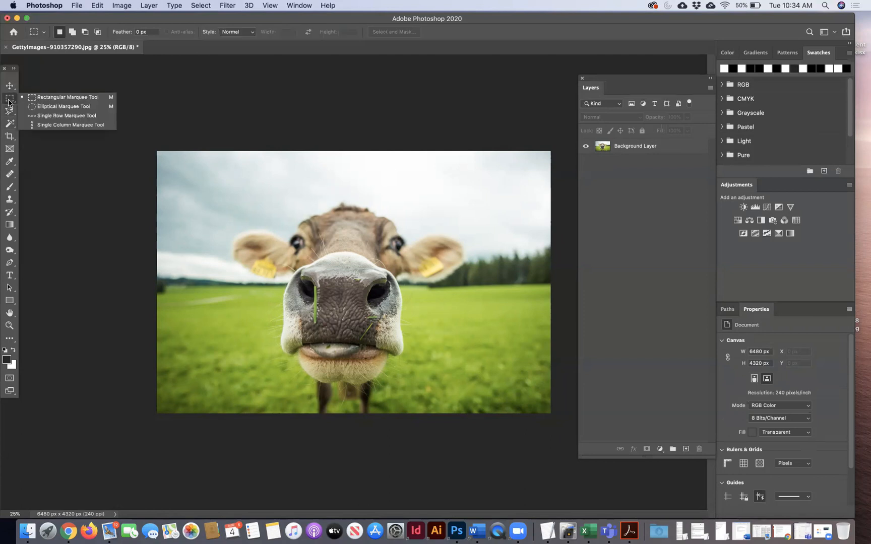
pyautogui.click(11, 112)
pyautogui.click(10, 112)
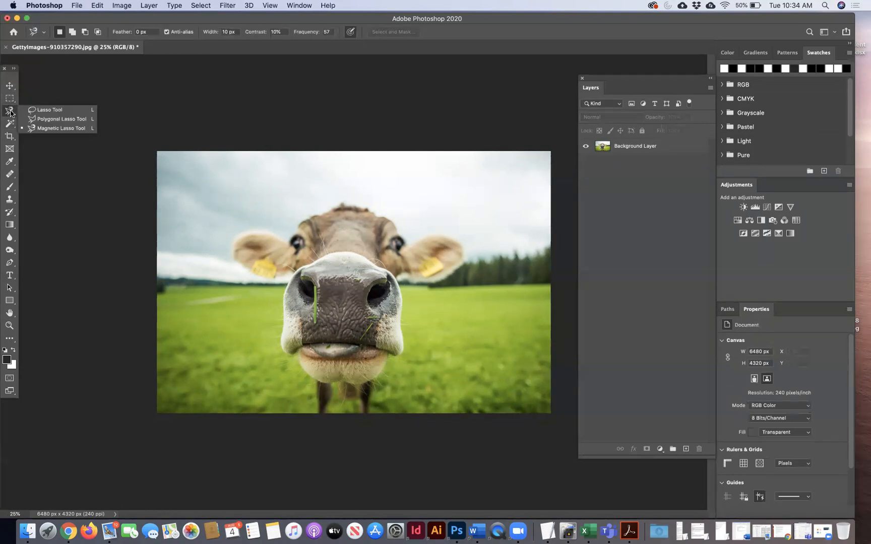
pyautogui.click(9, 124)
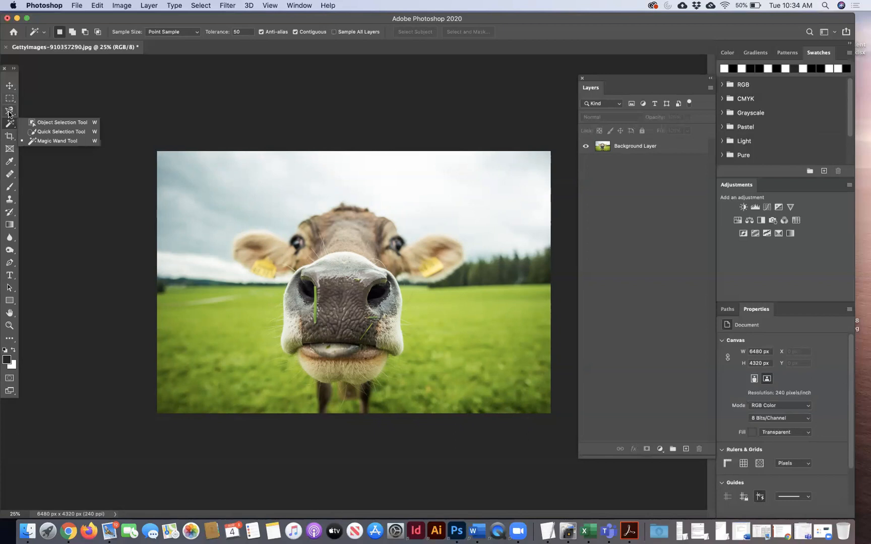
pyautogui.click(9, 112)
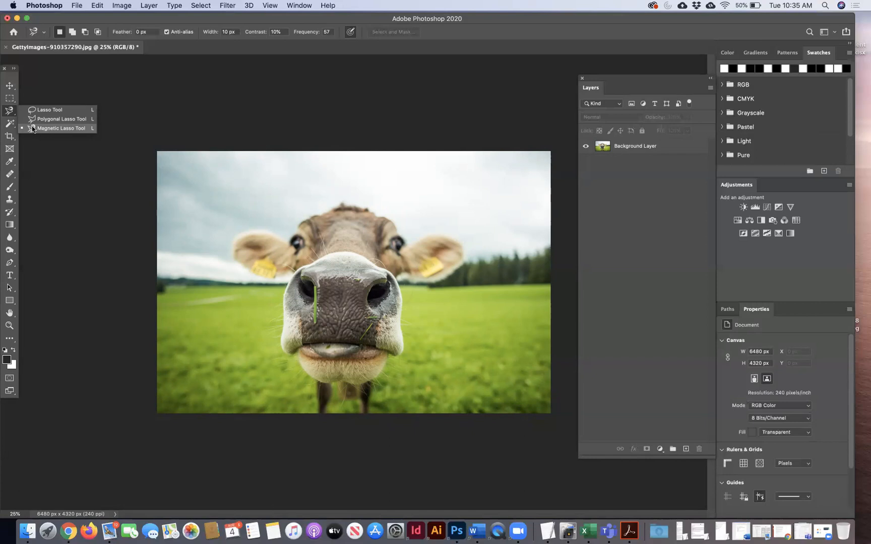
pyautogui.click(30, 129)
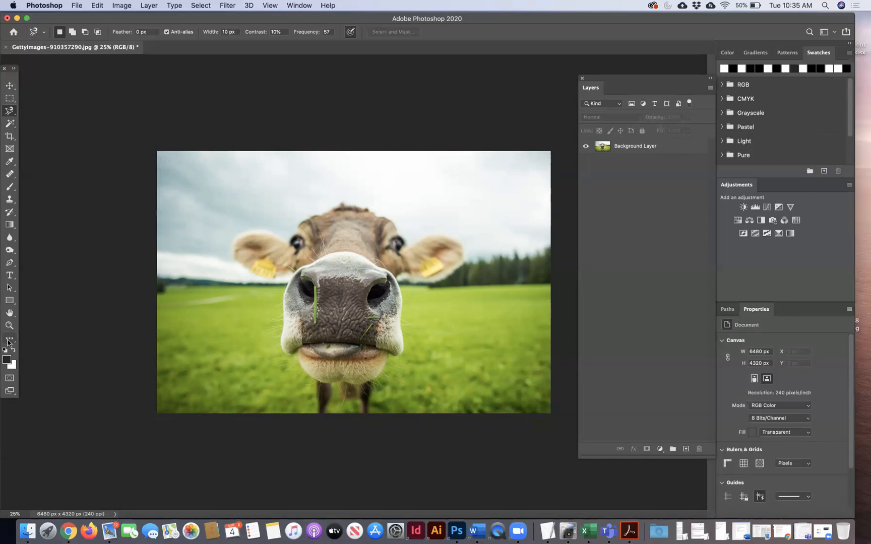
# Step: Select the Background Layer and enlarge the view of the cow's head to 100%
pyautogui.press('e')
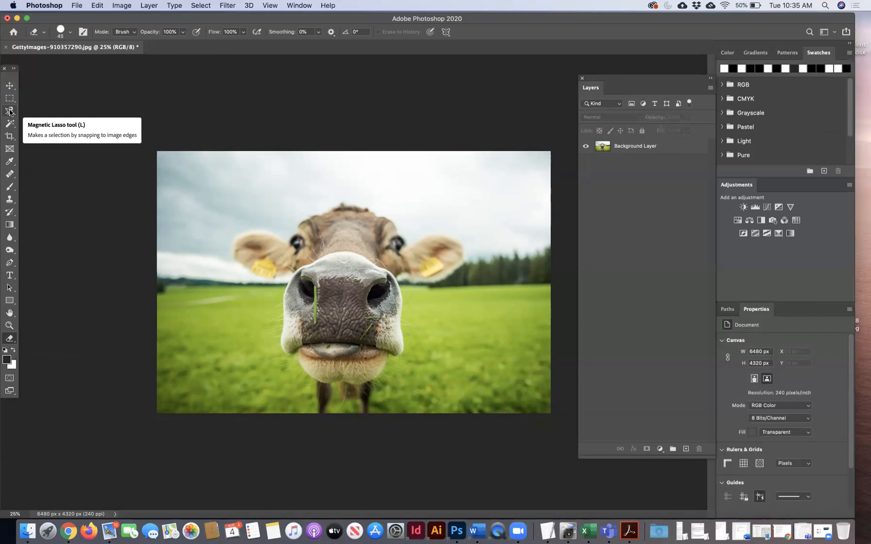
pyautogui.click(630, 148)
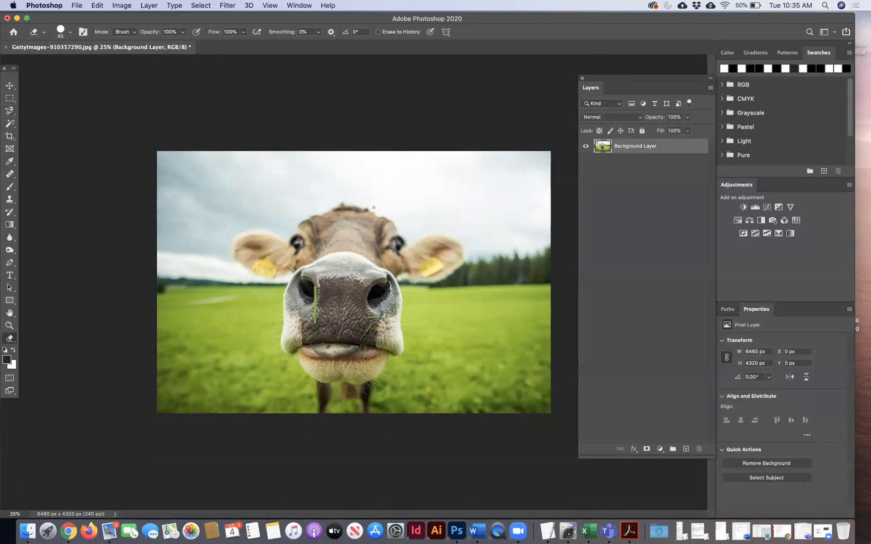
pyautogui.press('super+equal')
pyautogui.press('super+equal')
pyautogui.press('super+equal')
pyautogui.press('super+equal')
pyautogui.scroll(6, 373, 207)
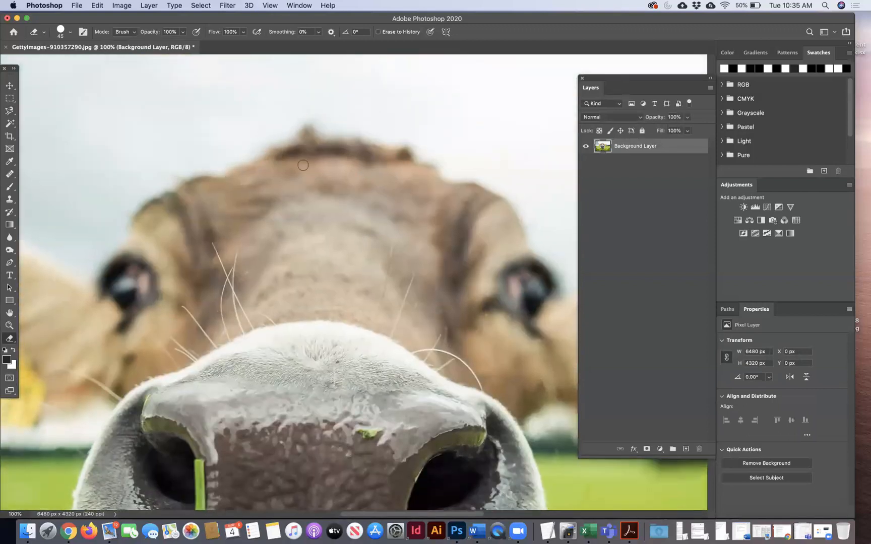
# Step: Examine the cow's forehead down to its individual pixels at 12800% magnification and return to 100%
pyautogui.press('super+equal')
pyautogui.press('super+equal')
pyautogui.press('super+equal')
pyautogui.press('super+equal')
pyautogui.press('super+equal')
pyautogui.press('super+equal')
pyautogui.press('super+equal')
pyautogui.press('super+equal')
pyautogui.press('super+equal')
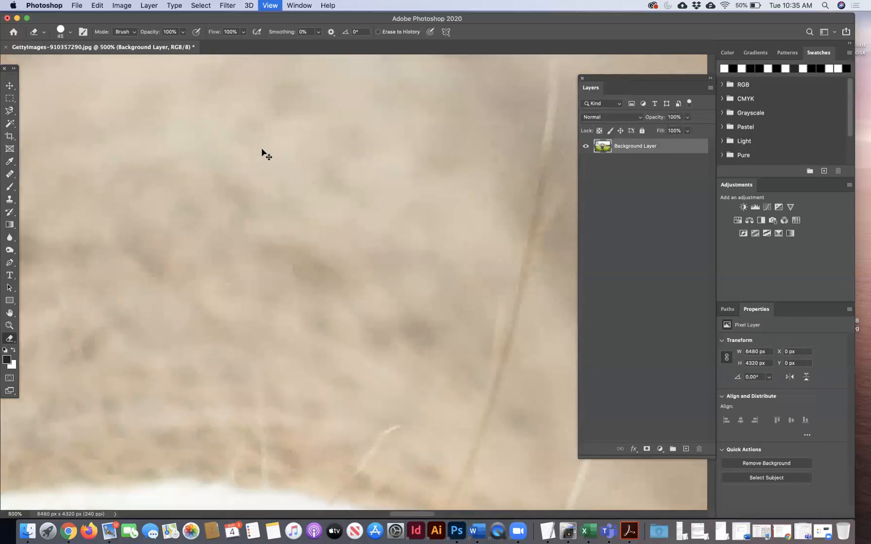
pyautogui.press('super+equal')
pyautogui.press('super+equal')
pyautogui.press('super+equal')
pyautogui.press('super+equal')
pyautogui.press('super+equal')
pyautogui.press('super+equal')
pyautogui.press('super+equal')
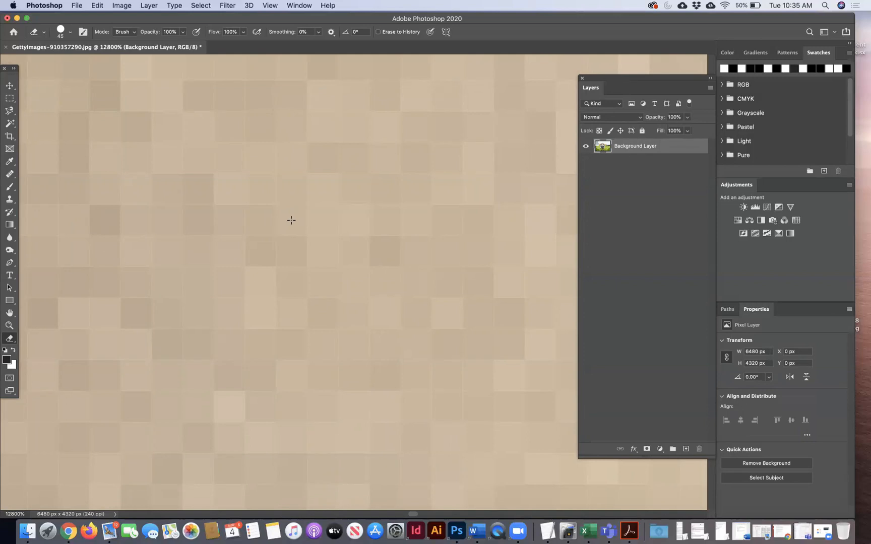
pyautogui.press('super+minus')
pyautogui.press('super+minus')
pyautogui.press('super+minus')
pyautogui.press('super+minus')
pyautogui.press('super+minus')
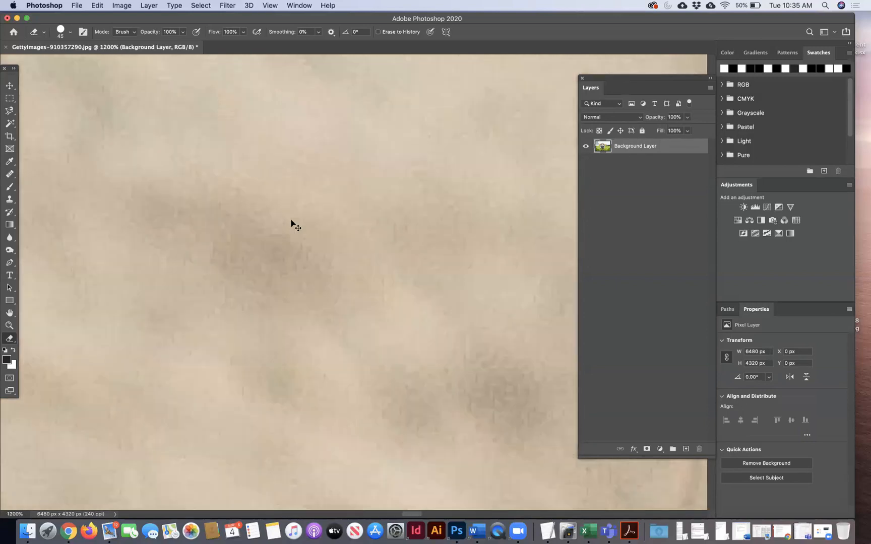
pyautogui.press('super+minus')
pyautogui.press('super+minus')
pyautogui.press('super+minus')
pyautogui.press('super+minus')
pyautogui.press('super+minus')
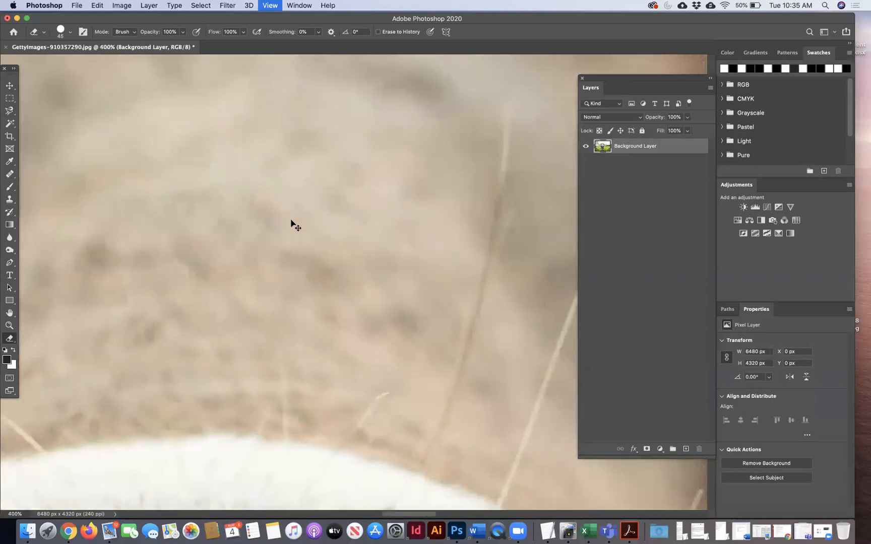
pyautogui.press('super+minus')
pyautogui.press('super+minus')
pyautogui.press('super+minus')
pyautogui.press('super+minus')
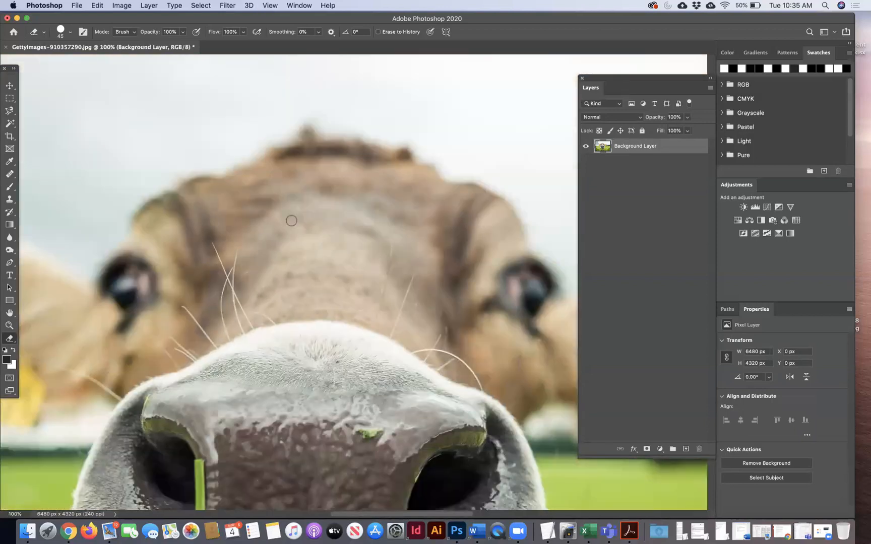
# Step: Trace the outline with the Magnetic Lasso from the top of the cow's head past the right-hand eye and along the ear
pyautogui.click(9, 112)
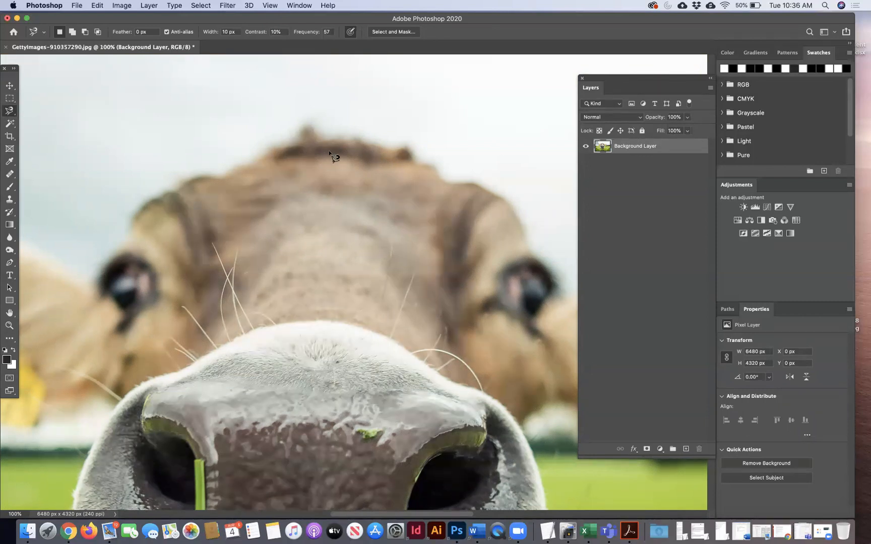
pyautogui.click(254, 163)
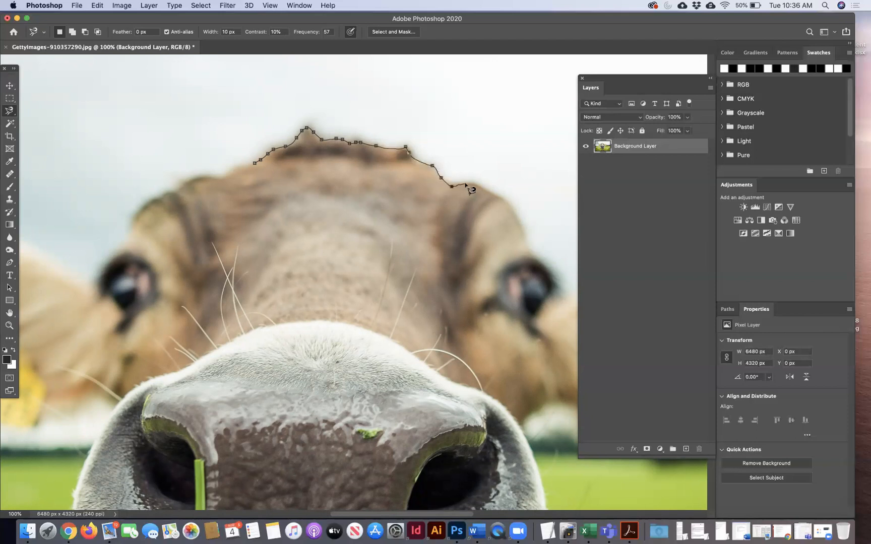
pyautogui.moveTo(465, 184); pyautogui.dragTo(290, 143)
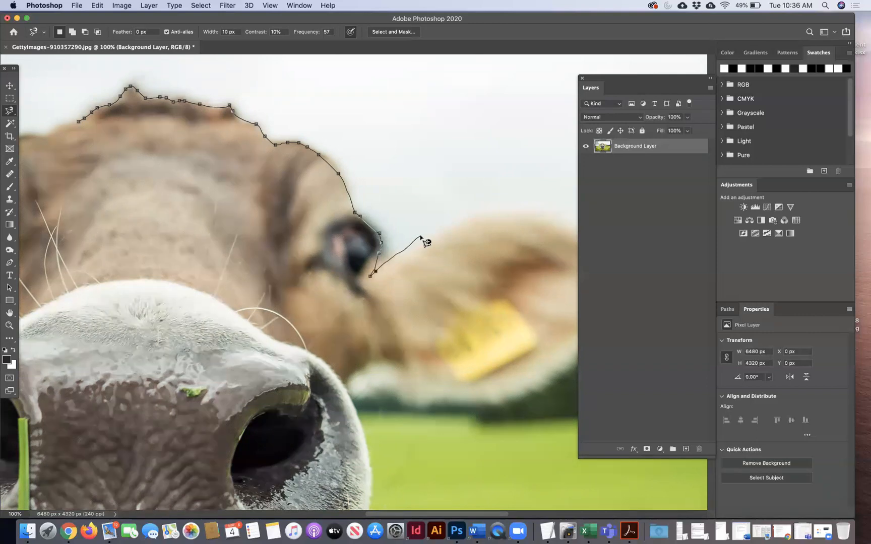
pyautogui.moveTo(420, 236); pyautogui.dragTo(256, 248)
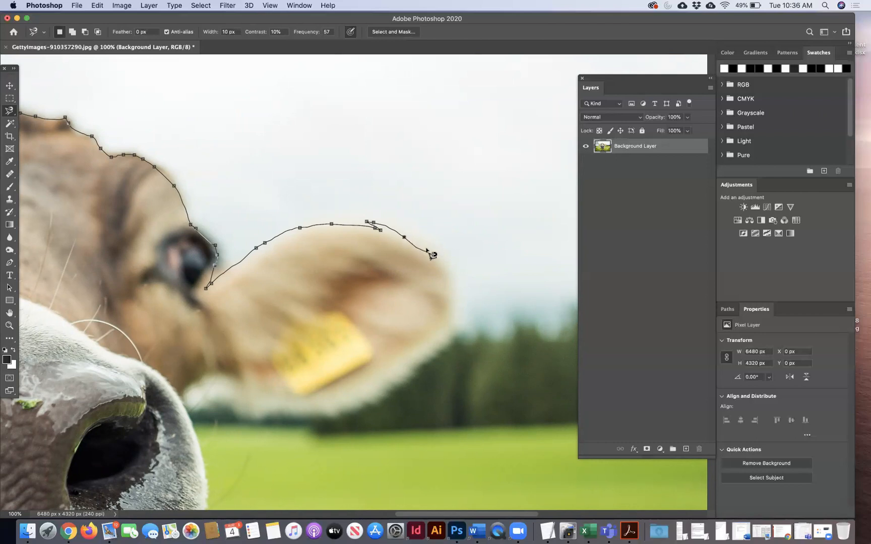
# Step: Remove the misplaced anchor points above the right-hand ear and retrace the outline around the ear to the cheek
pyautogui.press('Delete')
pyautogui.press('Delete')
pyautogui.press('Delete')
pyautogui.press('Delete')
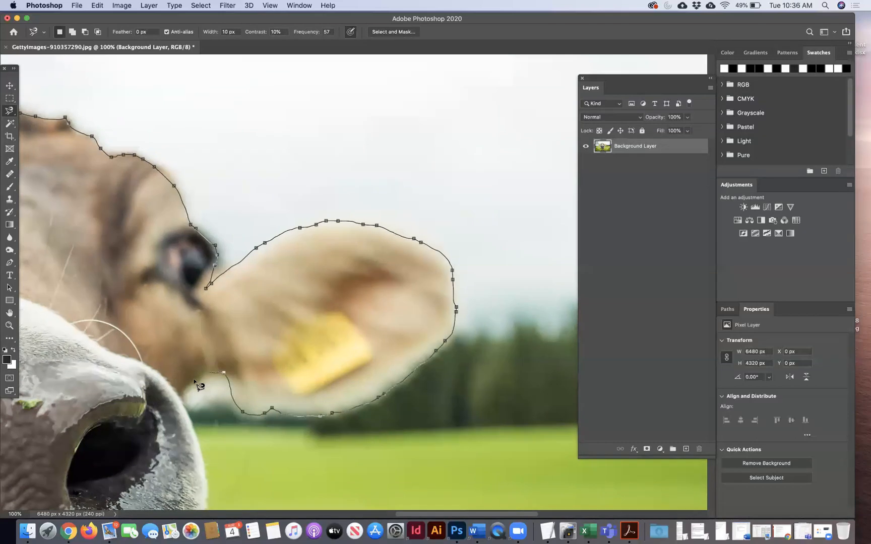
# Step: Continue the outline down the muzzle's right side, along the chin and around the legs, removing a stray anchor point on the muzzle
pyautogui.moveTo(180, 397)
pyautogui.mouseDown()
pyautogui.moveTo(189, 356)
pyautogui.moveTo(247, 263)
pyautogui.moveTo(294, 141)
pyautogui.mouseUp()
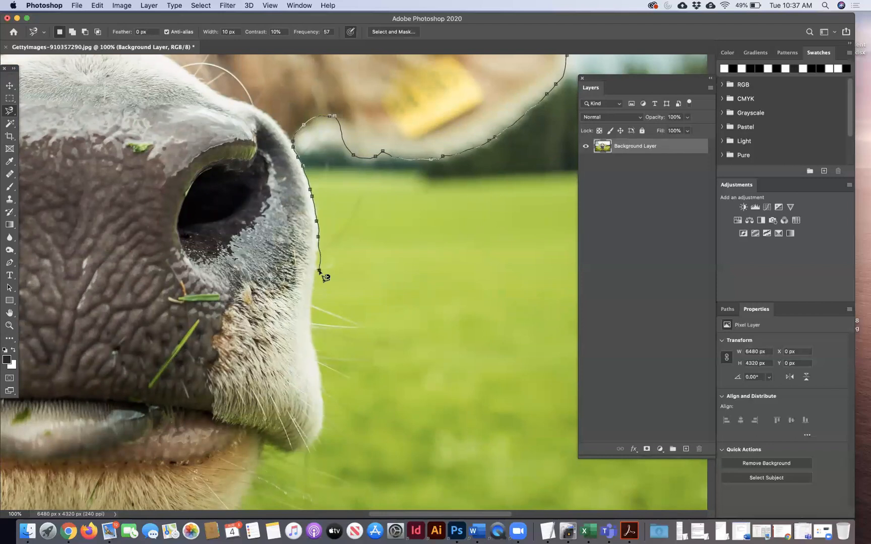
pyautogui.press('BackSpace')
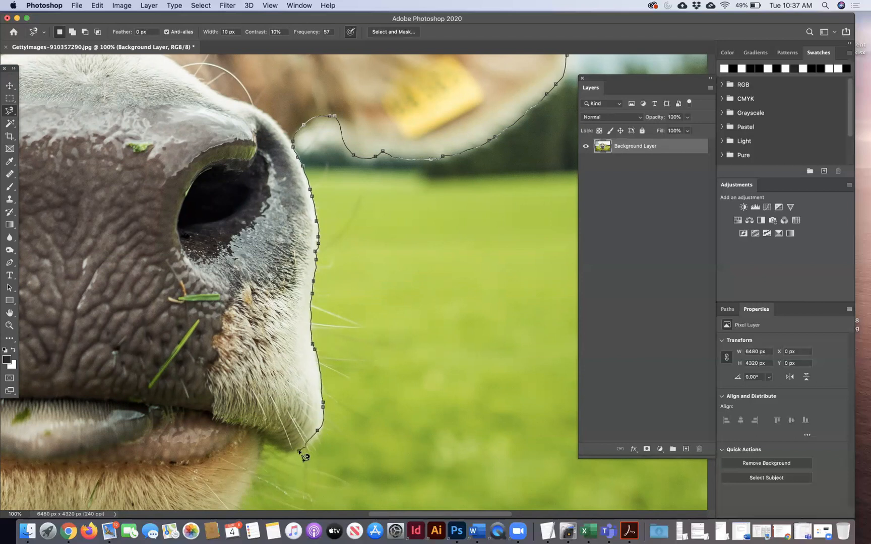
pyautogui.moveTo(299, 450); pyautogui.dragTo(403, 180)
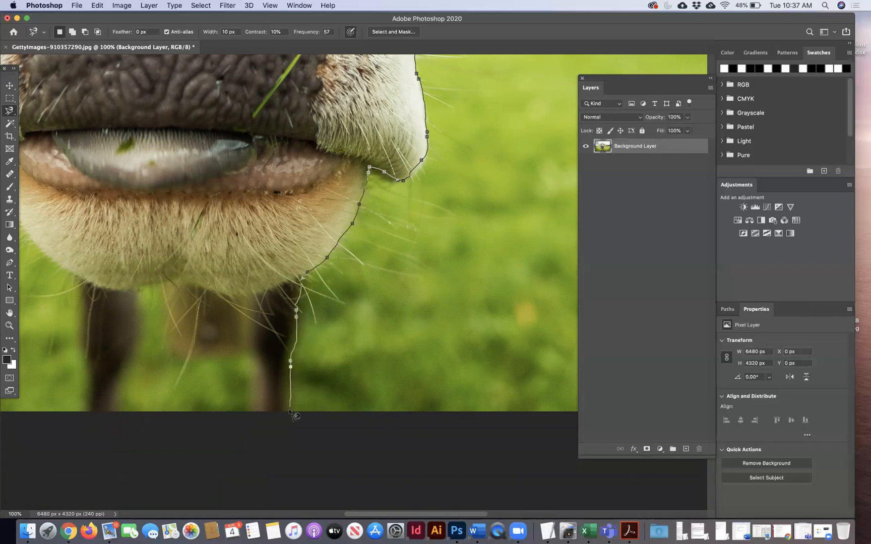
pyautogui.click(257, 353)
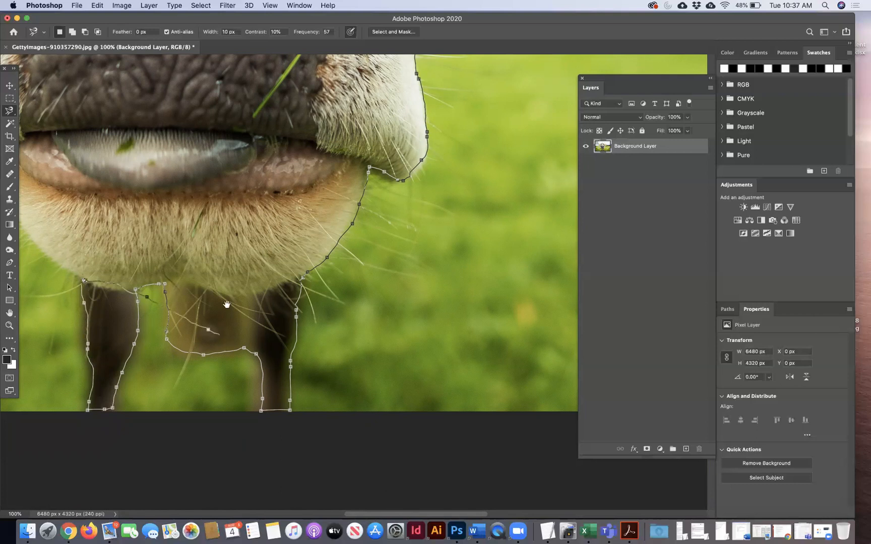
# Step: Remove the stray anchor points beneath the chin and retrace the outline from the left leg up the chin to the muzzle's left side
pyautogui.moveTo(228, 306); pyautogui.dragTo(360, 387)
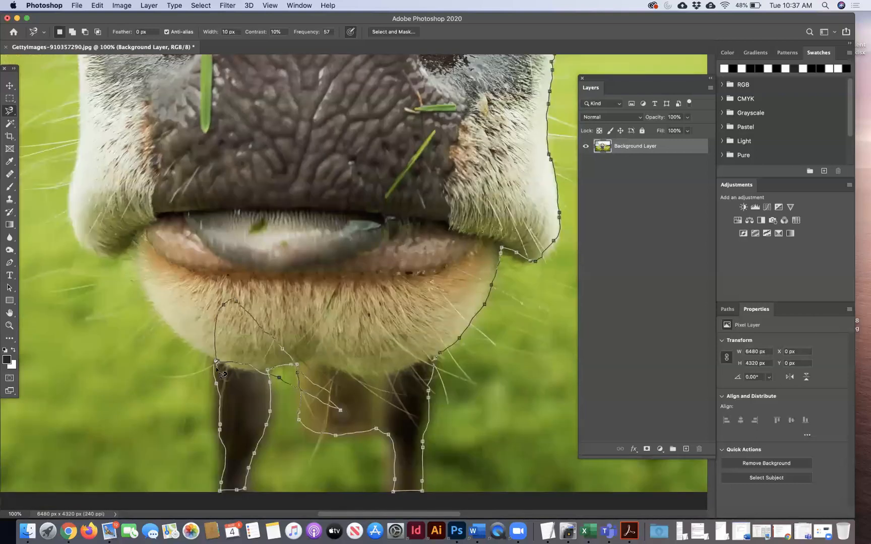
pyautogui.press('Delete')
pyautogui.press('Delete')
pyautogui.press('Delete')
pyautogui.press('Delete')
pyautogui.press('Delete')
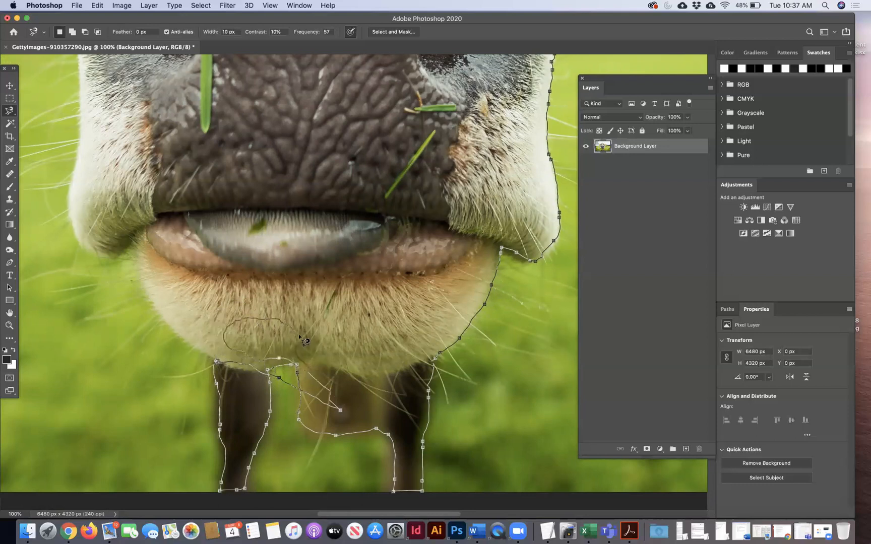
pyautogui.press('Delete')
pyautogui.press('Delete')
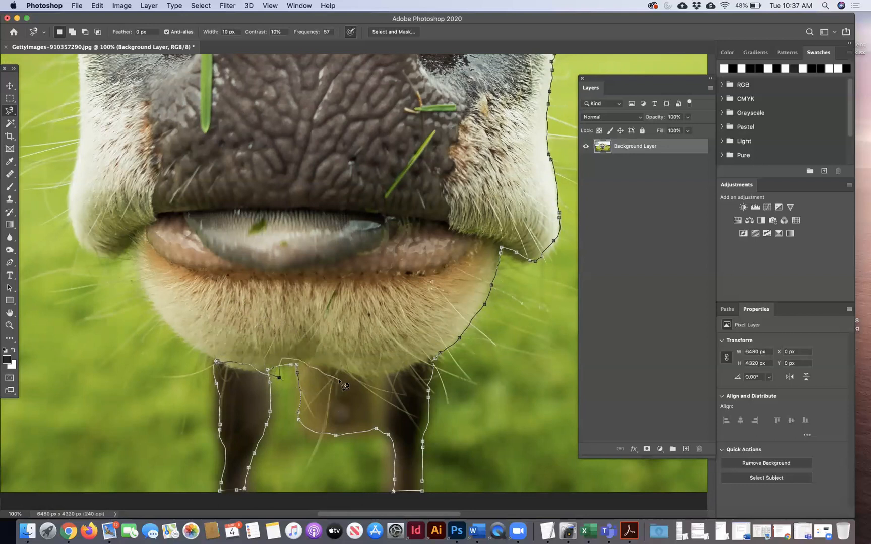
pyautogui.press('Delete')
pyautogui.keyDown('alt'); pyautogui.click(262, 361); pyautogui.keyUp('alt')
pyautogui.press('Delete')
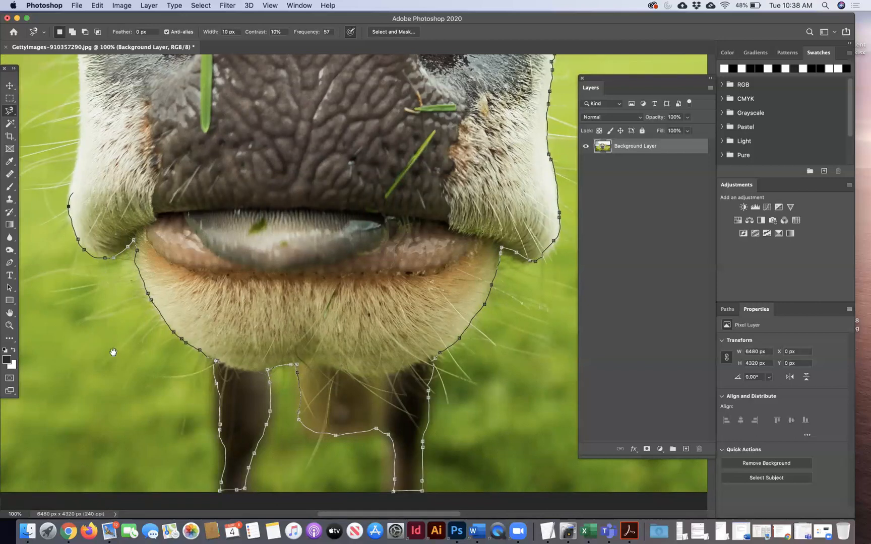
# Step: Continue the outline up the muzzle's left side and around the left ear with its yellow tag to the eye
pyautogui.scroll(5, 113, 352)
pyautogui.hscroll(-2, 113, 352)
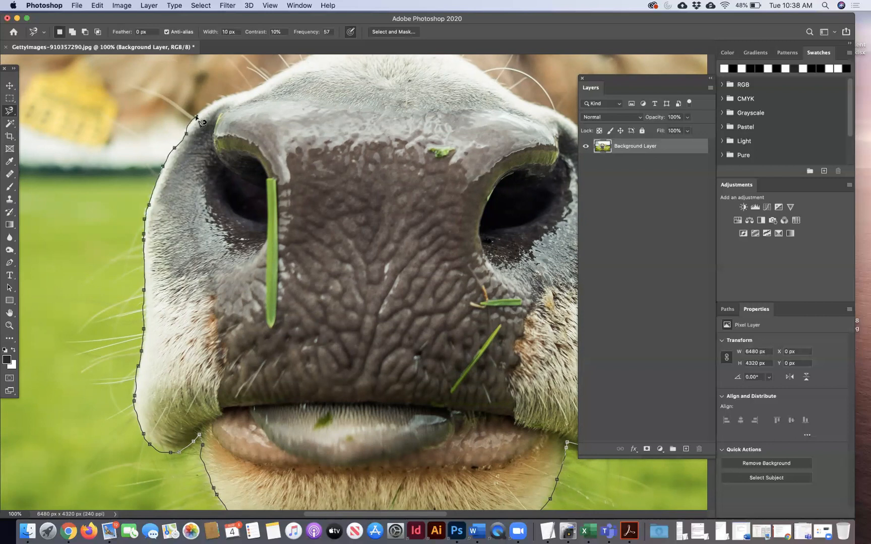
pyautogui.moveTo(195, 116); pyautogui.dragTo(152, 275)
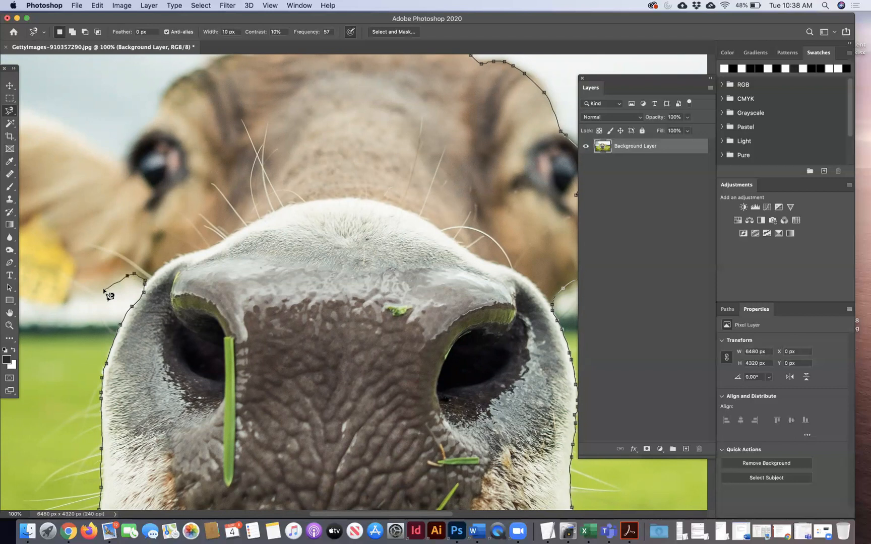
pyautogui.moveTo(220, 288); pyautogui.dragTo(386, 293)
pyautogui.click(235, 298)
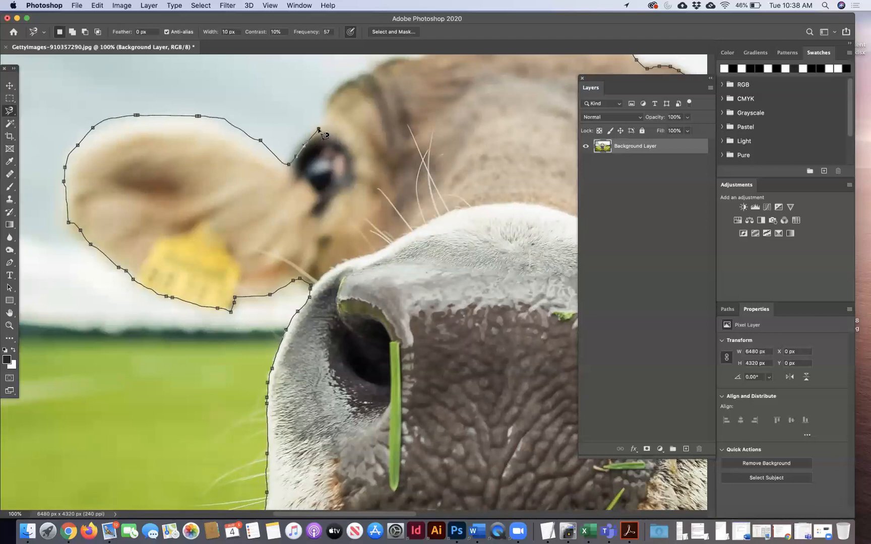
# Step: Trace past the left eye and over the forehead to the starting point, closing the selection around the whole cow
pyautogui.moveTo(318, 129); pyautogui.dragTo(209, 201)
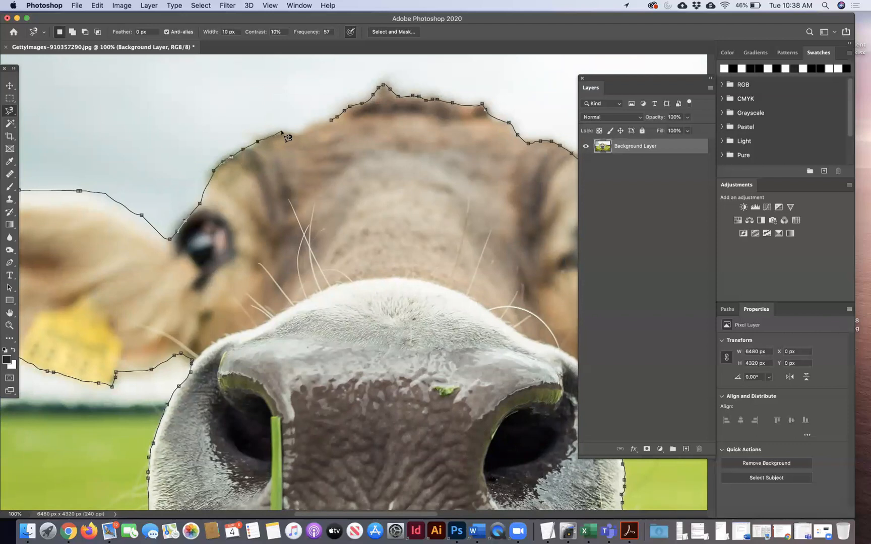
pyautogui.click(332, 123)
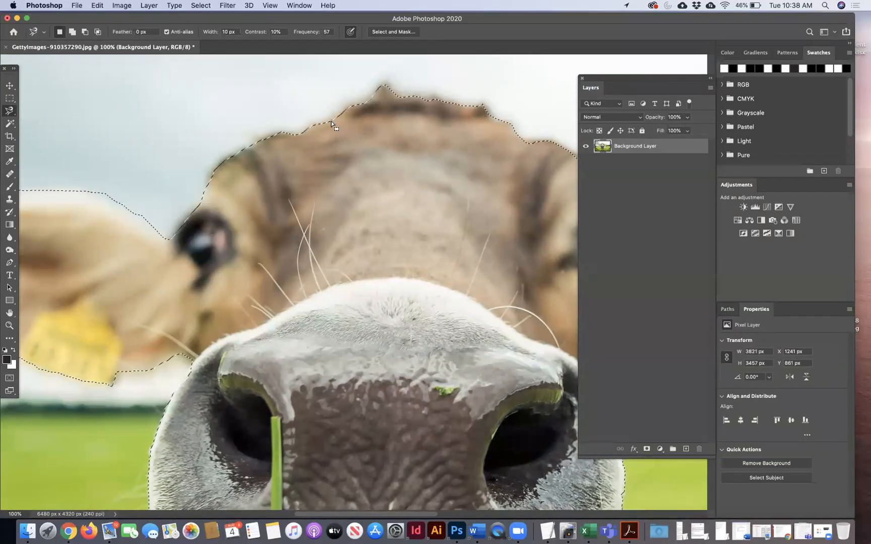
pyautogui.press('super+minus')
pyautogui.press('super+minus')
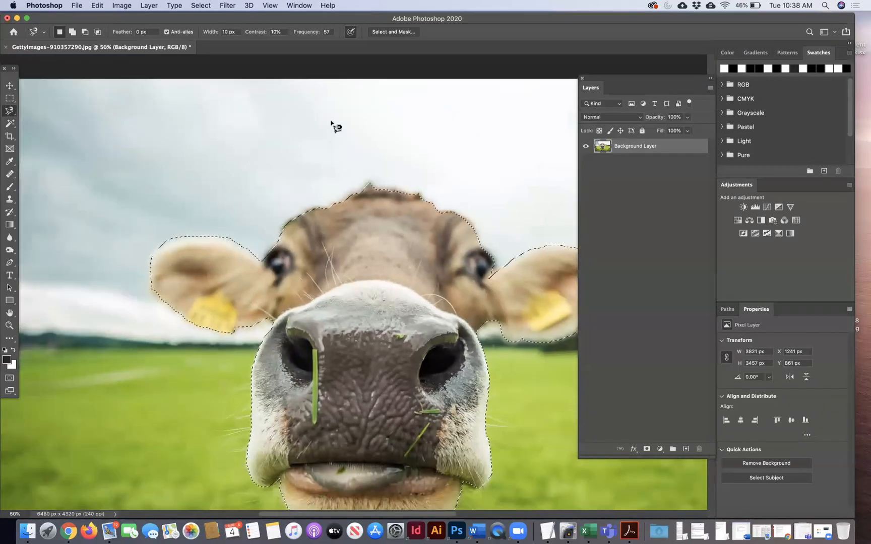
# Step: Show the cow selection as a Quick Mask overlay and move the Layers panel away from the photo
pyautogui.press('super+minus')
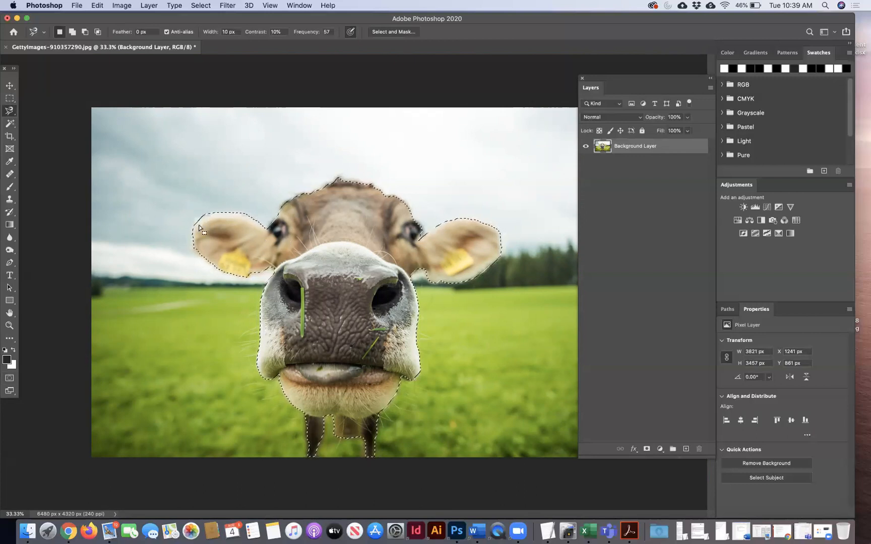
pyautogui.click(9, 379)
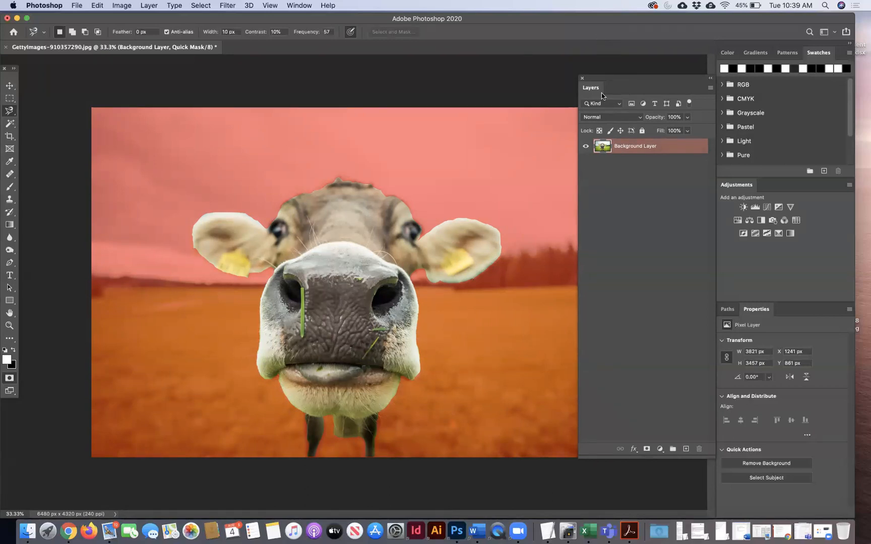
pyautogui.moveTo(595, 80); pyautogui.dragTo(662, 86)
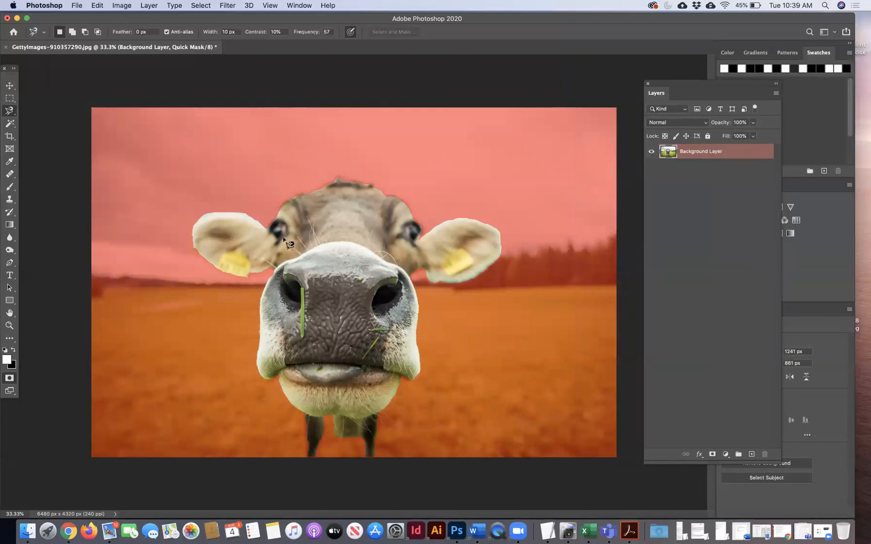
# Step: Zoom in on the muzzle's lower-right corner and set up the Brush tool with a size of 111 px
pyautogui.click(9, 326)
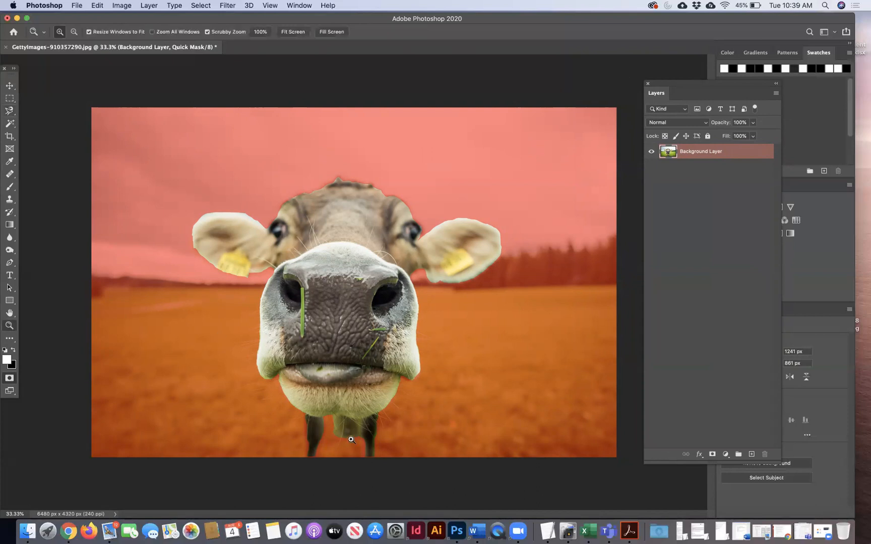
pyautogui.click(438, 281)
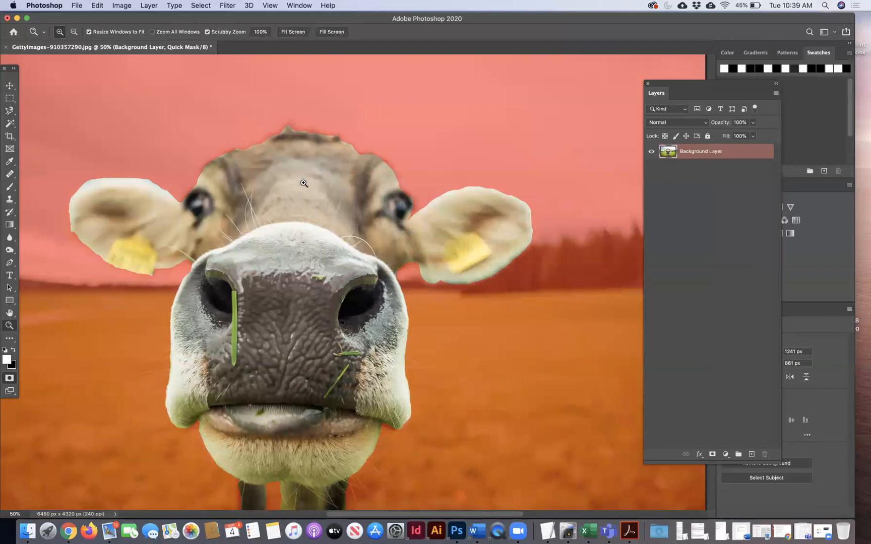
pyautogui.click(192, 296)
pyautogui.hscroll(5, 412, 297)
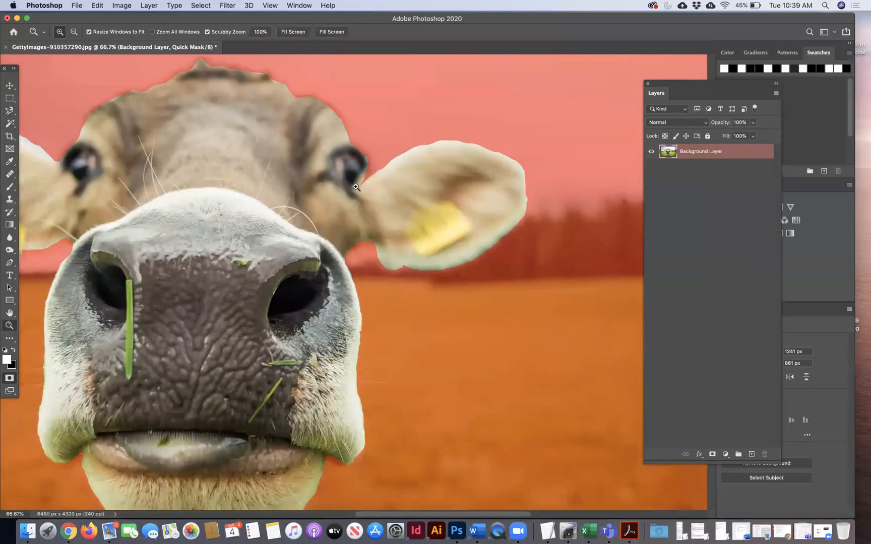
pyautogui.scroll(-5, 300, 326)
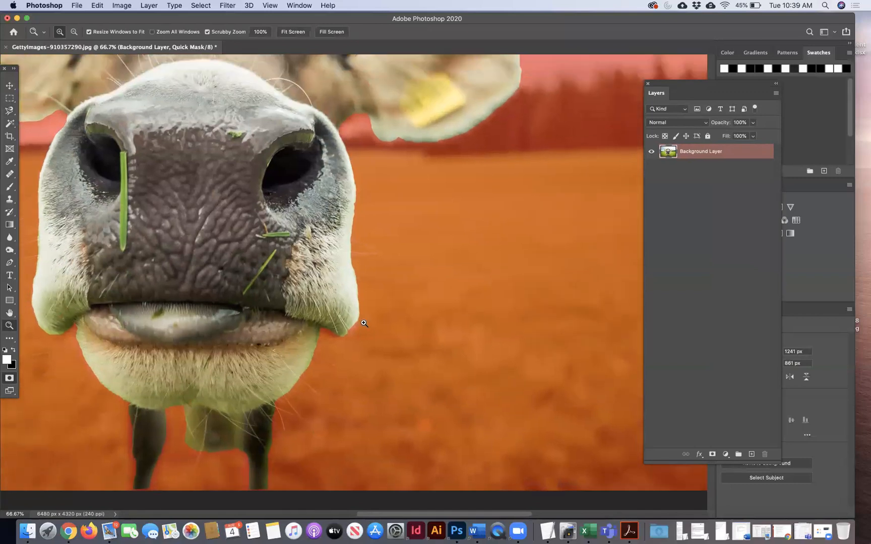
pyautogui.click(364, 323)
pyautogui.click(358, 333)
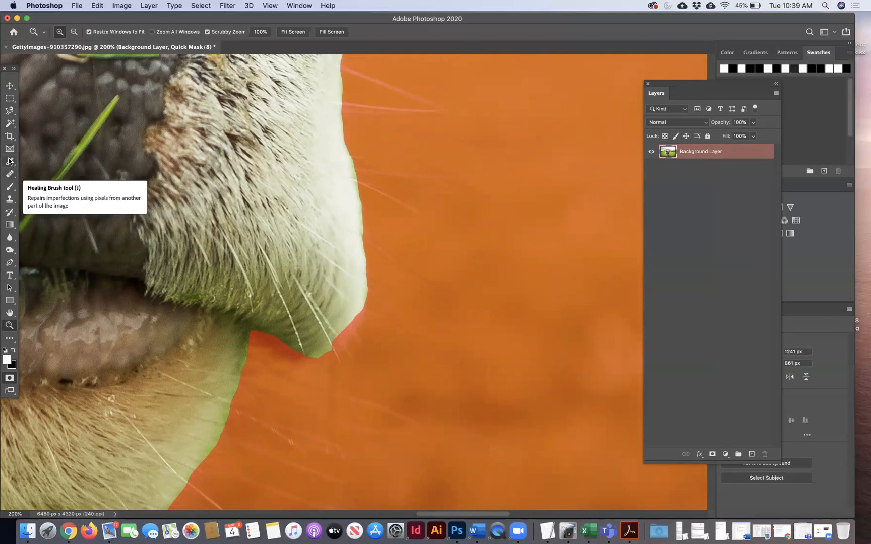
pyautogui.click(7, 187)
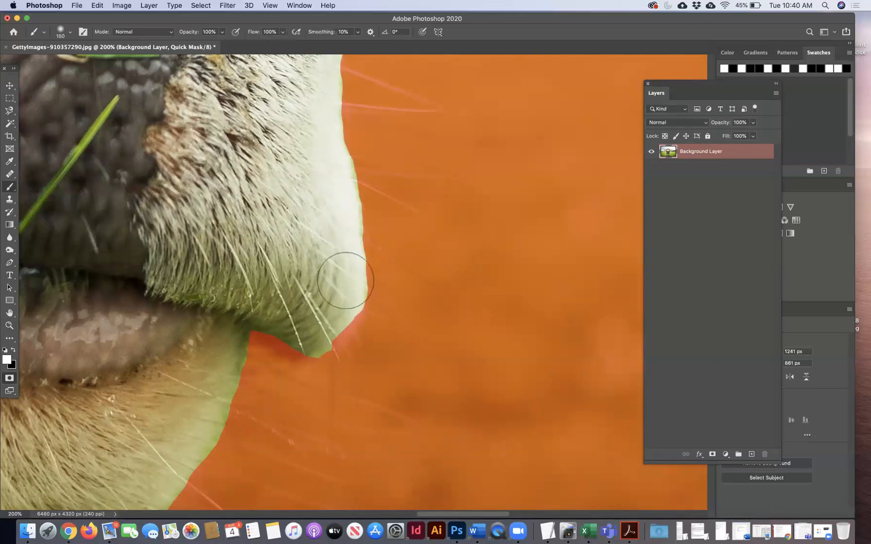
pyautogui.click(70, 34)
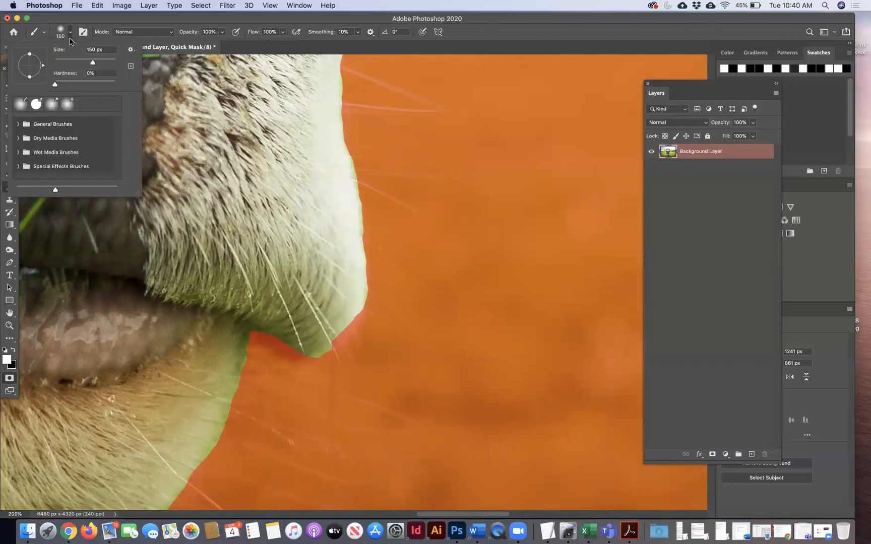
pyautogui.moveTo(88, 64); pyautogui.dragTo(87, 64)
# Step: Paint white over the muzzle's lower-right corner and the adjoining grass to add them to the selection
pyautogui.click(326, 295)
pyautogui.click(507, 179)
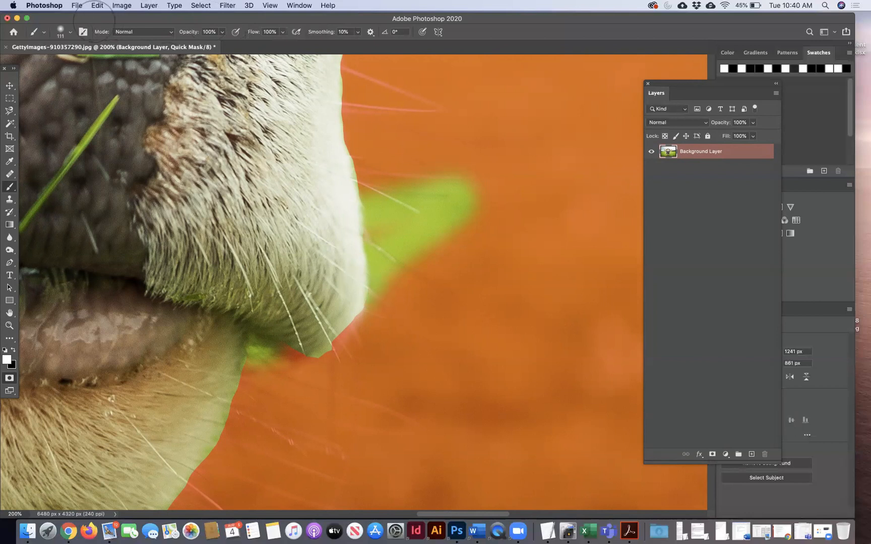
pyautogui.moveTo(376, 282); pyautogui.dragTo(389, 266)
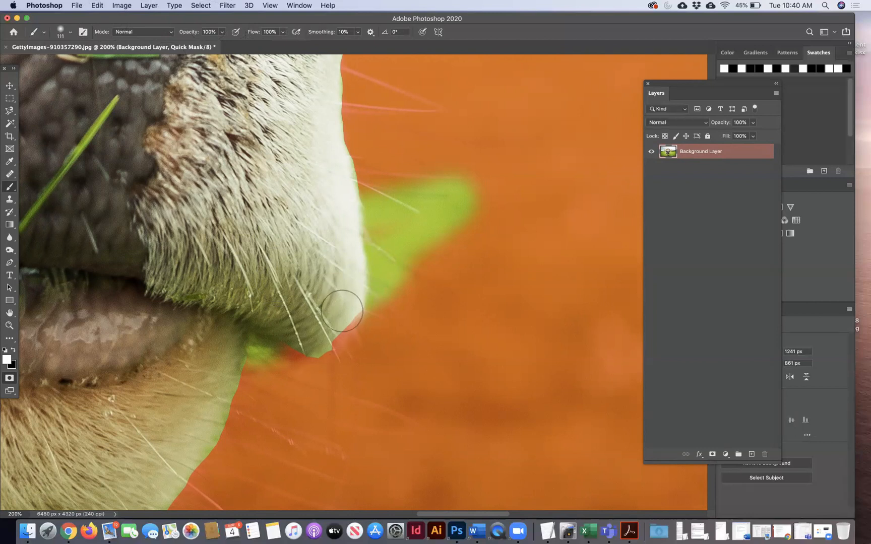
pyautogui.scroll(-1, 342, 313)
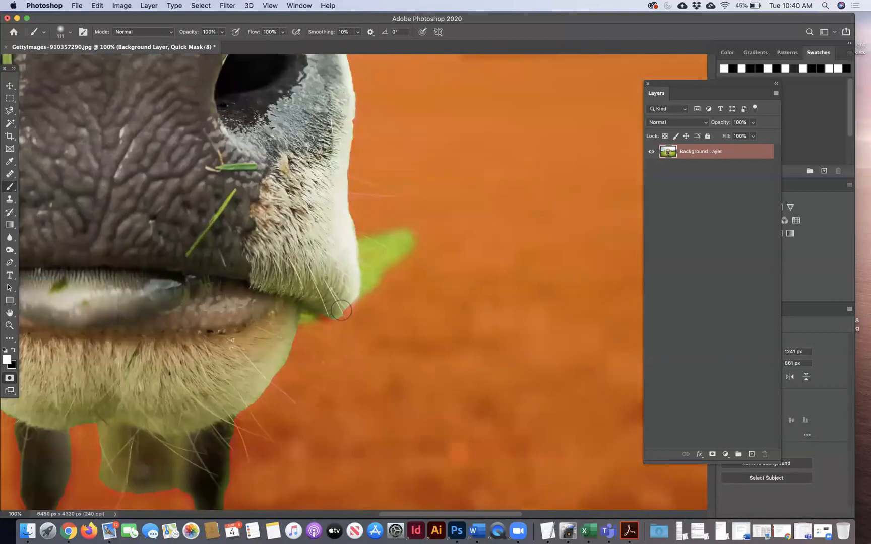
pyautogui.scroll(2, 341, 313)
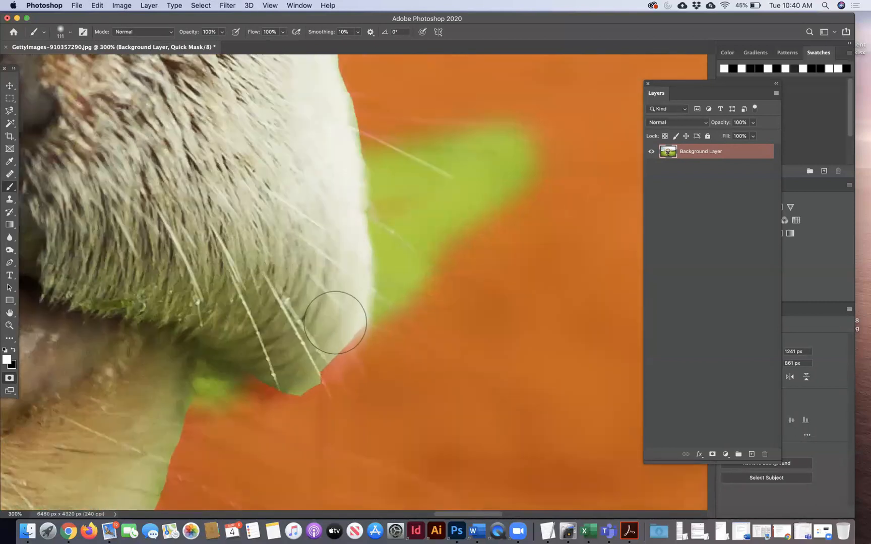
pyautogui.moveTo(314, 354)
pyautogui.mouseDown()
pyautogui.moveTo(336, 313)
pyautogui.moveTo(309, 358)
pyautogui.moveTo(342, 320)
pyautogui.moveTo(323, 341)
pyautogui.mouseUp()
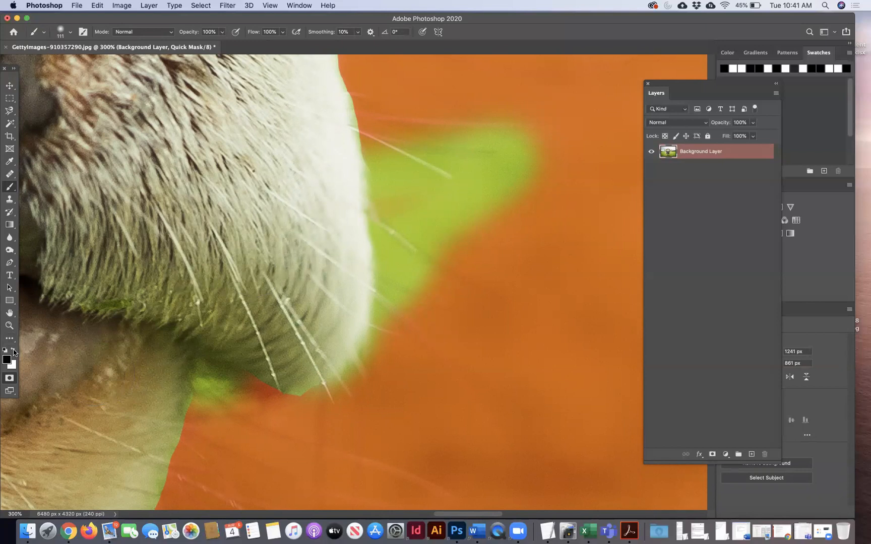
# Step: Paint black over the grass beside the muzzle's lower-right edge to mask it again, undoing a stray stroke
pyautogui.moveTo(428, 166)
pyautogui.mouseDown()
pyautogui.moveTo(456, 247)
pyautogui.moveTo(491, 165)
pyautogui.moveTo(507, 188)
pyautogui.mouseUp()
pyautogui.moveTo(441, 156)
pyautogui.mouseDown()
pyautogui.moveTo(421, 191)
pyautogui.moveTo(410, 325)
pyautogui.moveTo(395, 143)
pyautogui.moveTo(490, 135)
pyautogui.moveTo(534, 170)
pyautogui.moveTo(545, 165)
pyautogui.moveTo(383, 290)
pyautogui.moveTo(394, 303)
pyautogui.mouseUp()
pyautogui.press('super+z')
pyautogui.moveTo(401, 155)
pyautogui.mouseDown()
pyautogui.moveTo(414, 312)
pyautogui.moveTo(467, 165)
pyautogui.moveTo(511, 194)
pyautogui.mouseUp()
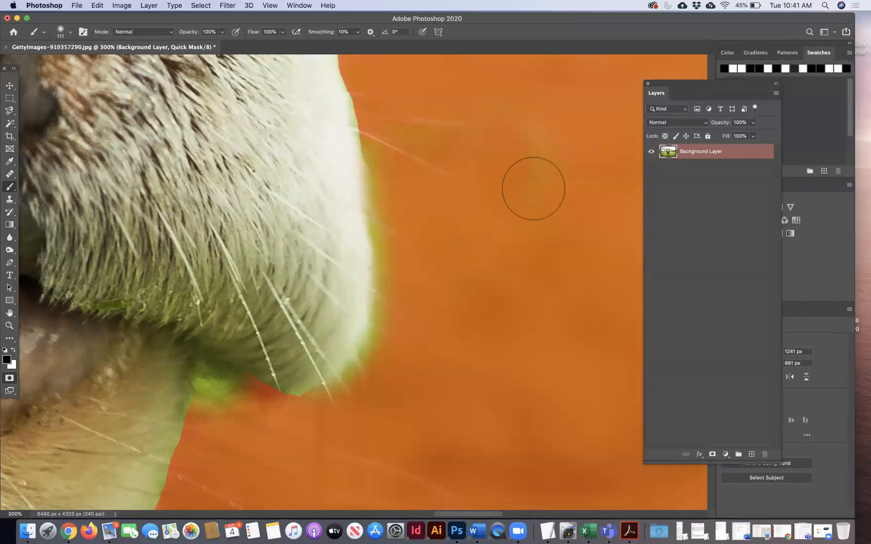
pyautogui.moveTo(403, 199)
pyautogui.mouseDown()
pyautogui.moveTo(407, 295)
pyautogui.moveTo(395, 348)
pyautogui.moveTo(359, 408)
pyautogui.moveTo(333, 410)
pyautogui.mouseUp()
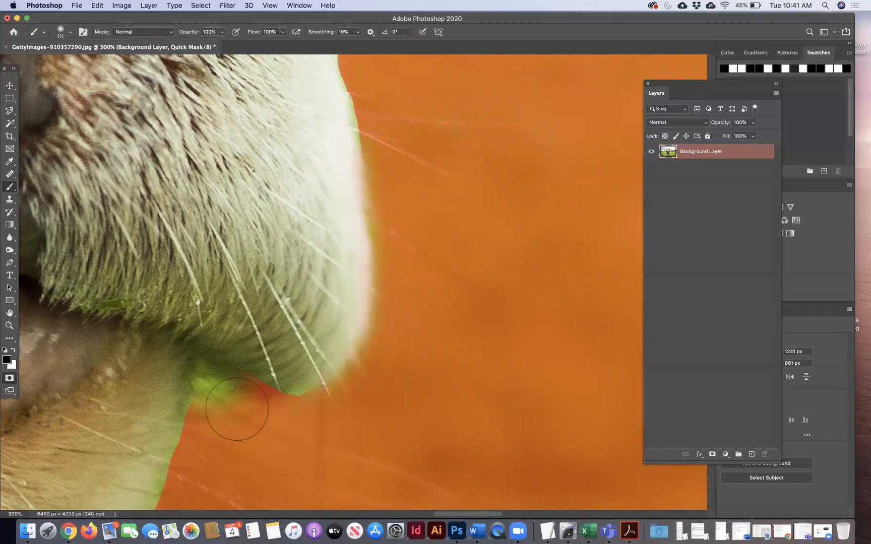
# Step: Reduce the brush to 60 px and paint black over the grass patch between the muzzle's right corner and the chin
pyautogui.press('[')
pyautogui.press('[')
pyautogui.press('[')
pyautogui.press('[')
pyautogui.press('[')
pyautogui.moveTo(229, 411)
pyautogui.mouseDown()
pyautogui.moveTo(217, 381)
pyautogui.moveTo(213, 404)
pyautogui.mouseUp()
pyautogui.moveTo(271, 409)
pyautogui.mouseDown()
pyautogui.moveTo(313, 414)
pyautogui.moveTo(301, 412)
pyautogui.moveTo(342, 394)
pyautogui.moveTo(279, 413)
pyautogui.mouseUp()
# Step: Paint white over the lower ends of both legs so the selection reaches the photo's bottom edge
pyautogui.scroll(-10, 279, 414)
pyautogui.hscroll(-5, 278, 413)
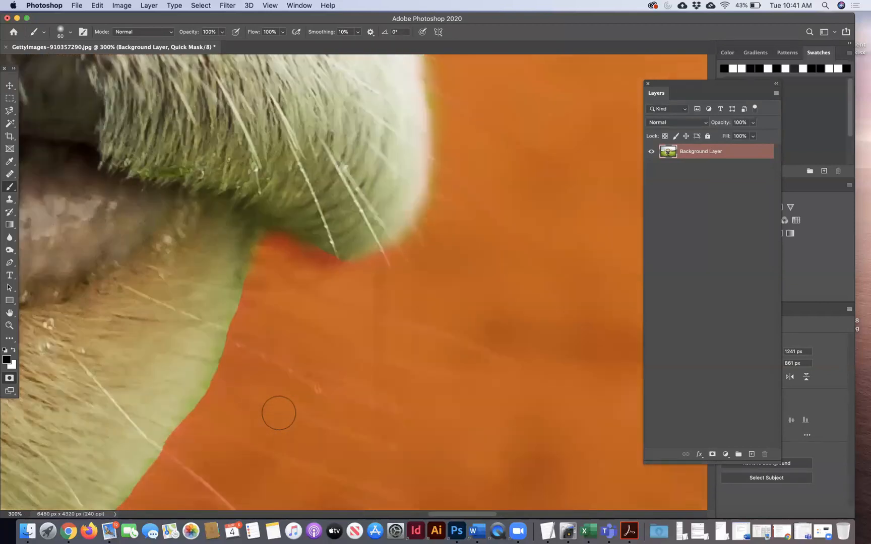
pyautogui.scroll(-8, 278, 414)
pyautogui.hscroll(-5, 278, 413)
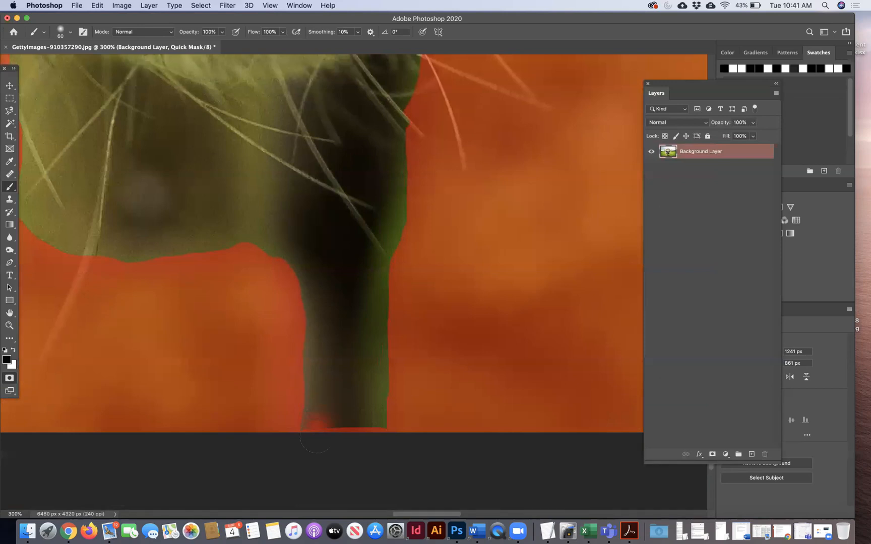
pyautogui.click(13, 350)
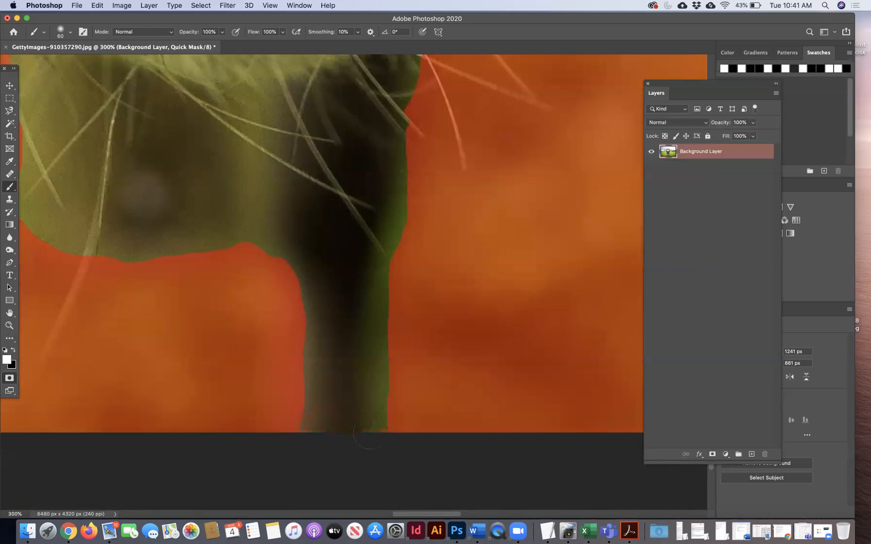
pyautogui.hscroll(-10, 290, 376)
pyautogui.scroll(2, 290, 375)
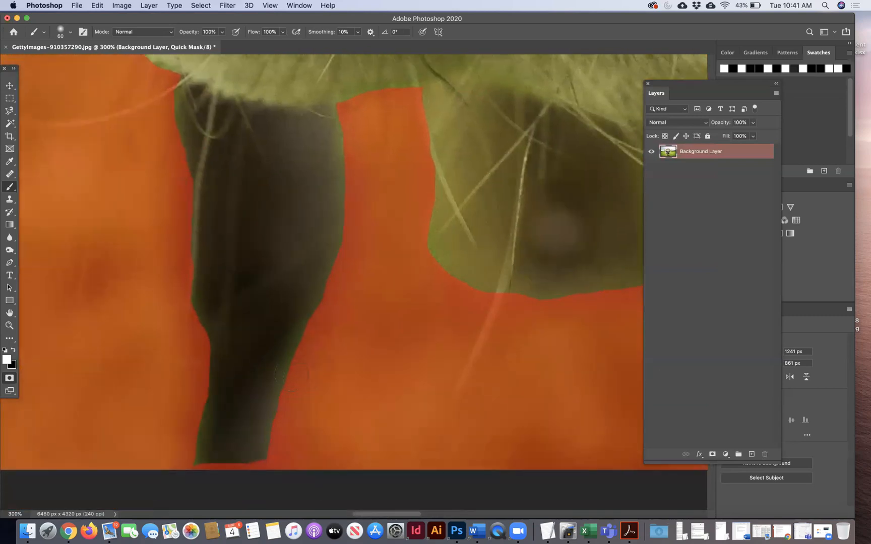
pyautogui.click(70, 32)
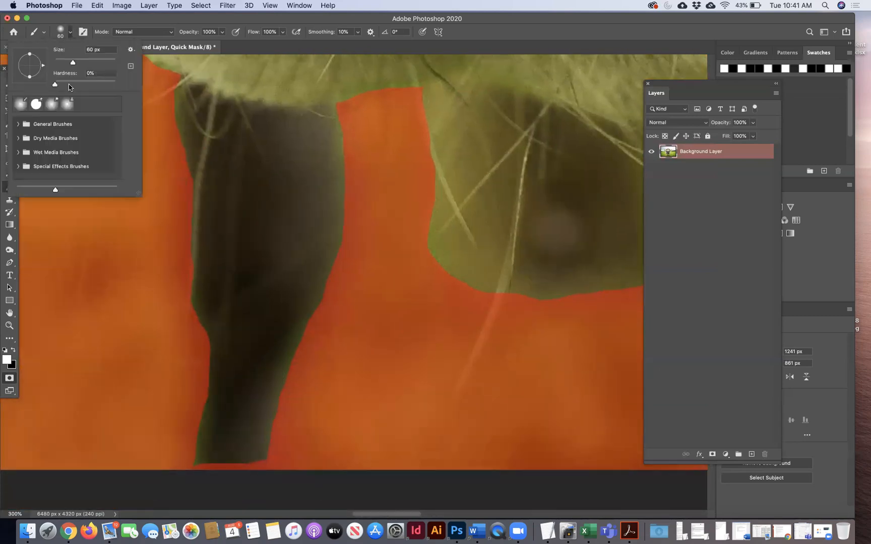
pyautogui.press('Return')
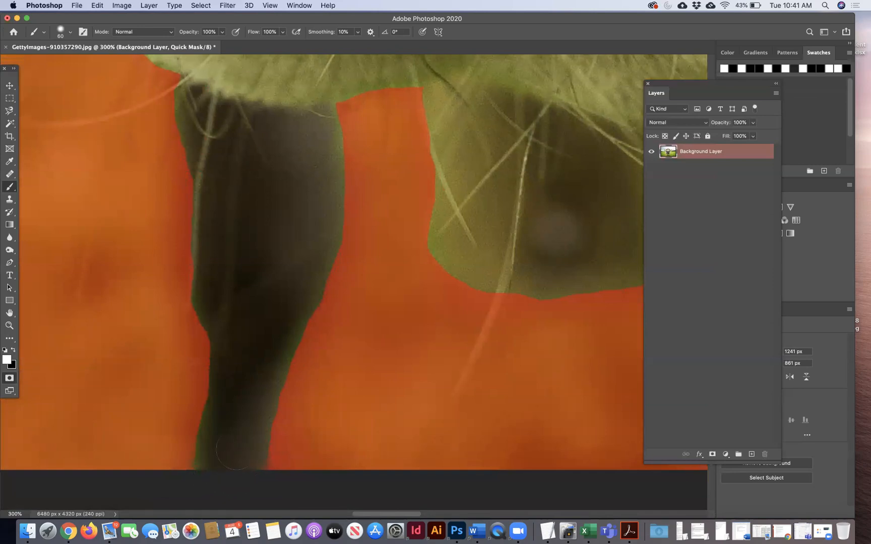
# Step: Set the brush hardness to 30% and paint white into the corners where the left leg meets the chin
pyautogui.scroll(5, 236, 450)
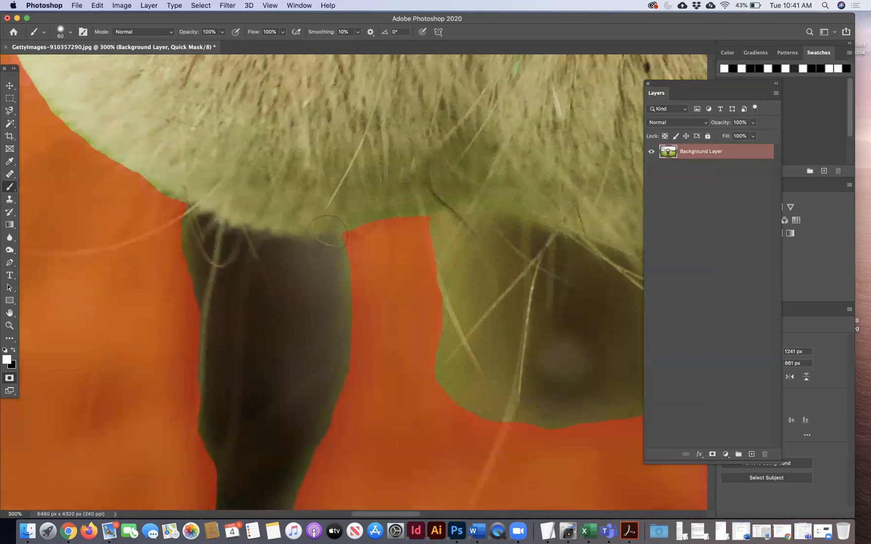
pyautogui.click(70, 32)
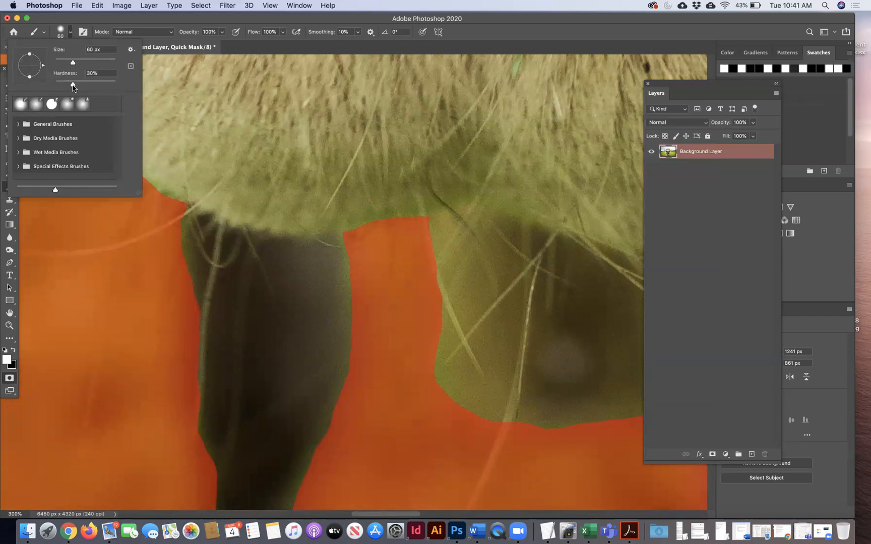
pyautogui.press('Return')
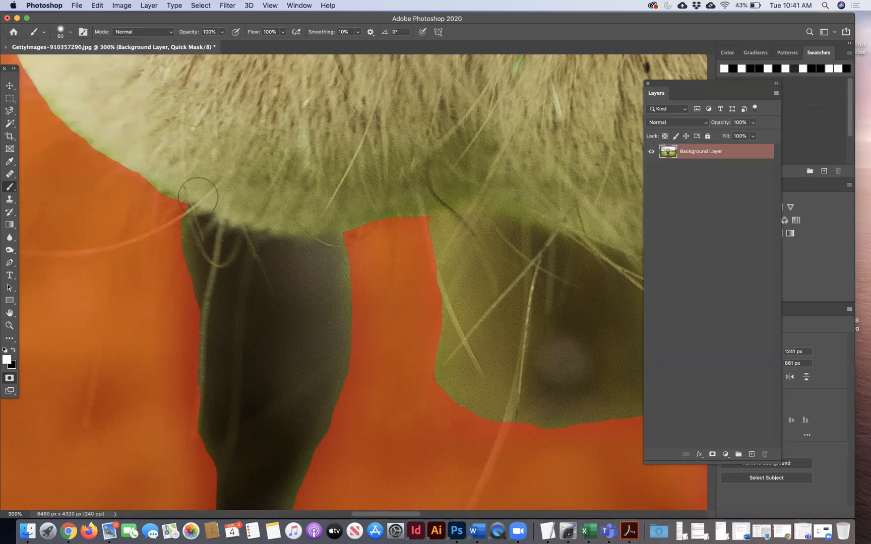
pyautogui.moveTo(325, 212)
pyautogui.mouseDown()
pyautogui.moveTo(331, 237)
pyautogui.moveTo(334, 220)
pyautogui.moveTo(349, 211)
pyautogui.mouseUp()
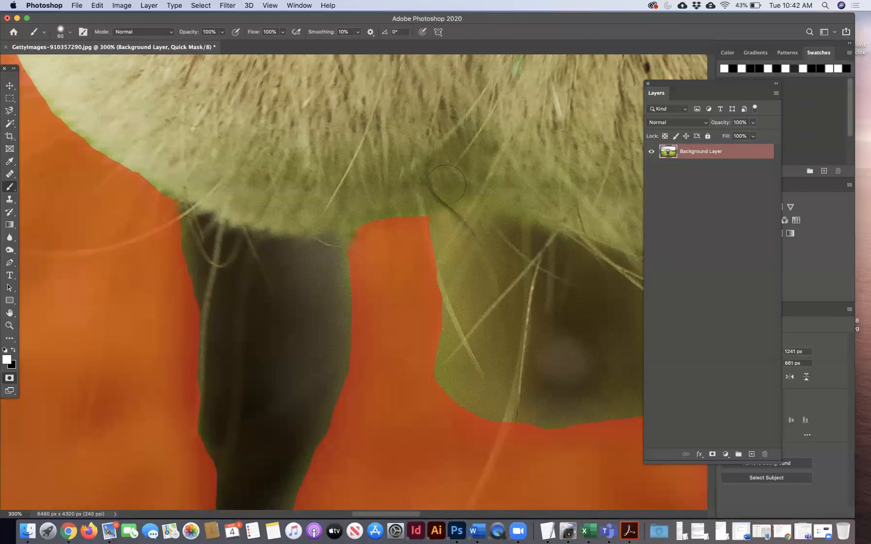
# Step: Paint black along the lower part of the muzzle's left edge to remove the grass fringe from the selection
pyautogui.scroll(15, 307, 158)
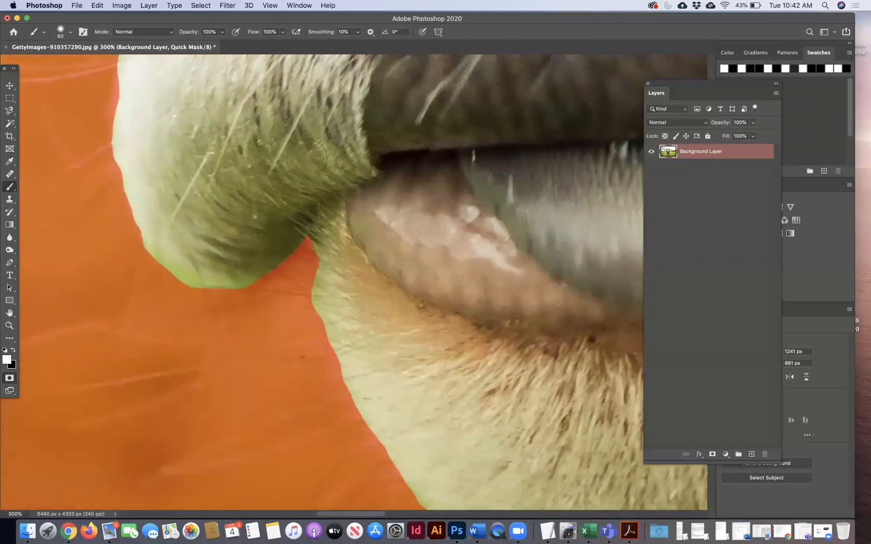
pyautogui.scroll(10, 268, 204)
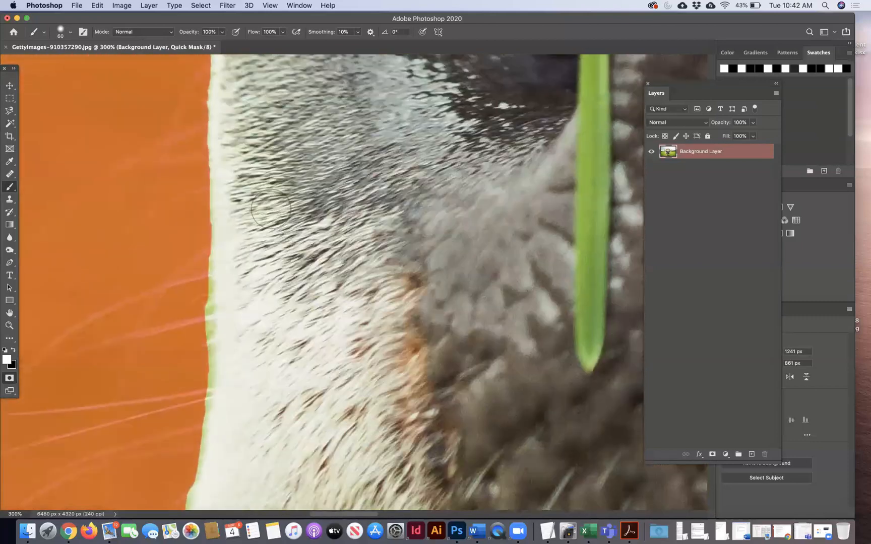
pyautogui.scroll(-5, 271, 208)
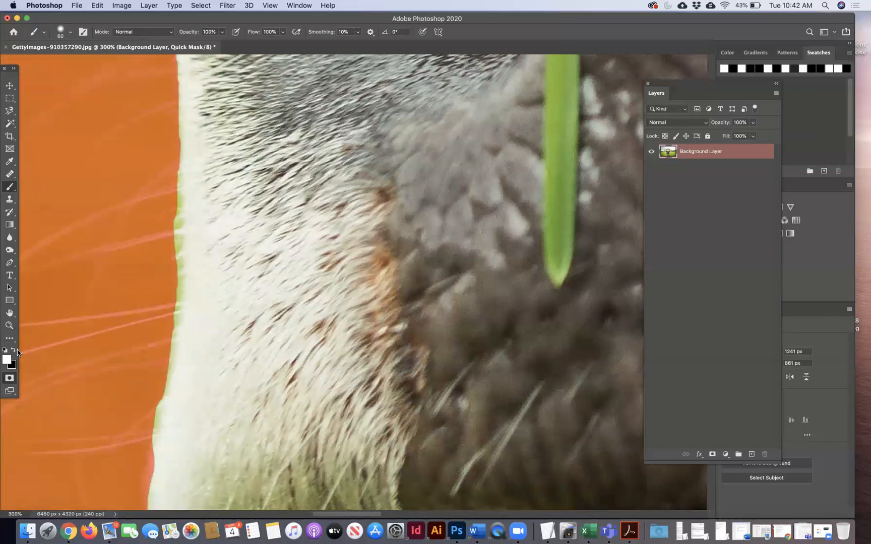
pyautogui.moveTo(156, 263); pyautogui.dragTo(160, 142)
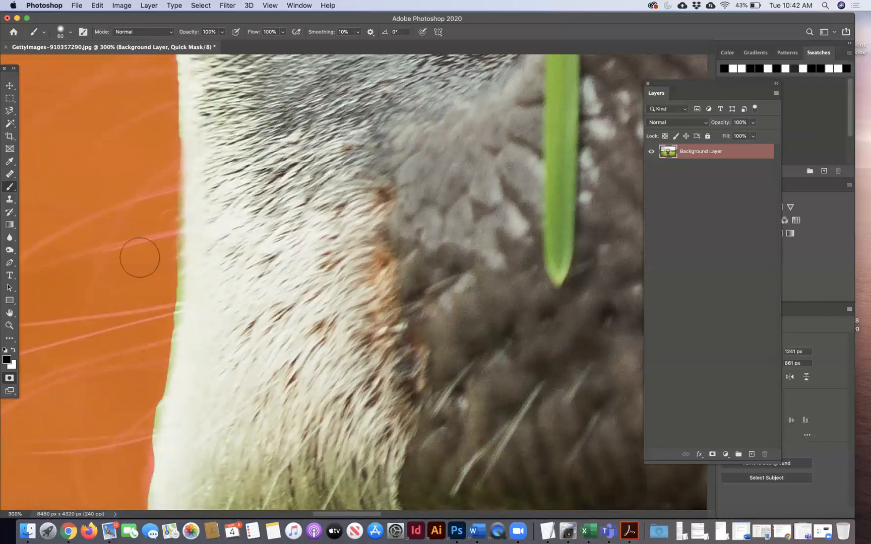
pyautogui.moveTo(155, 268)
pyautogui.mouseDown()
pyautogui.moveTo(156, 315)
pyautogui.moveTo(156, 295)
pyautogui.mouseUp()
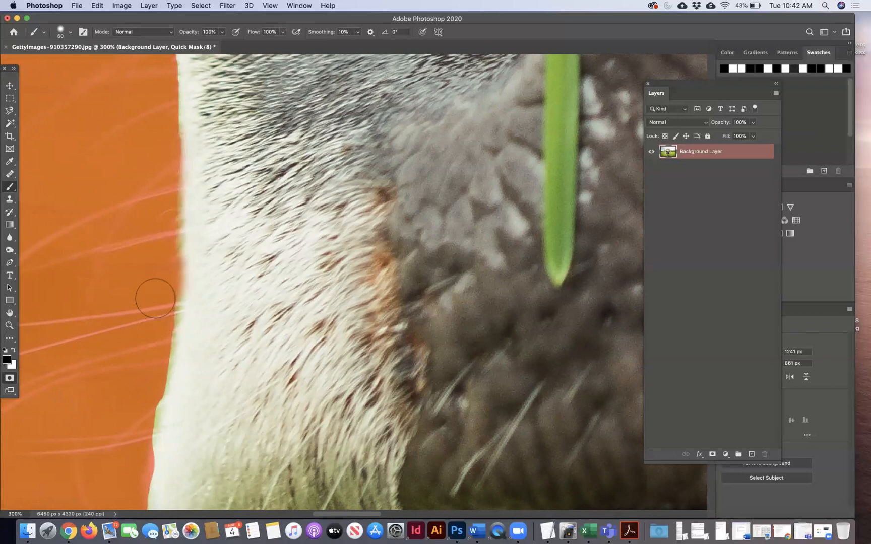
pyautogui.moveTo(138, 412)
pyautogui.mouseDown()
pyautogui.moveTo(137, 436)
pyautogui.moveTo(150, 331)
pyautogui.moveTo(135, 450)
pyautogui.mouseUp()
pyautogui.moveTo(136, 404); pyautogui.dragTo(146, 358)
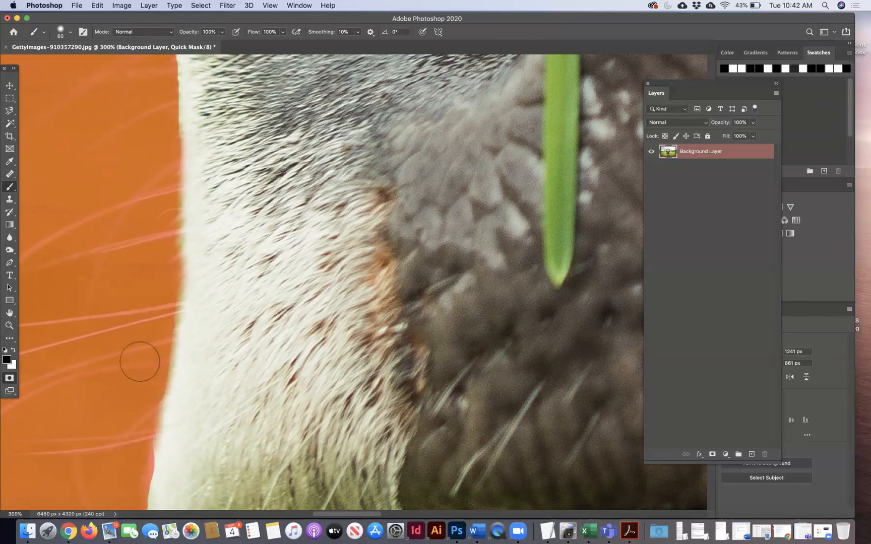
# Step: Paint black along the muzzle's left edge beside the nostril to remove the background fringe from the selection
pyautogui.scroll(5, 148, 321)
pyautogui.scroll(5, 148, 322)
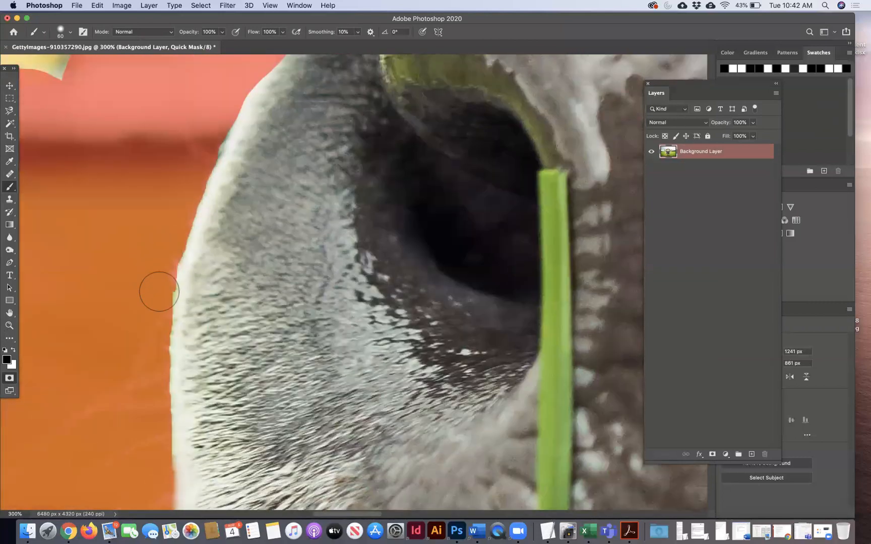
pyautogui.moveTo(150, 335)
pyautogui.mouseDown()
pyautogui.moveTo(156, 461)
pyautogui.moveTo(146, 356)
pyautogui.moveTo(168, 231)
pyautogui.mouseUp()
pyautogui.scroll(10, 169, 231)
pyautogui.hscroll(-6, 169, 229)
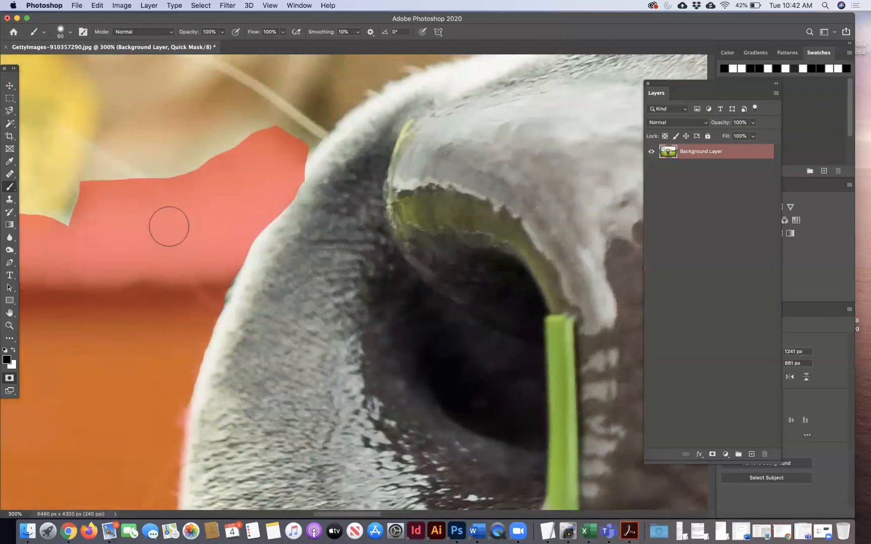
# Step: Paint black along the lower edge of the left ear, beneath and beside the yellow tag
pyautogui.moveTo(261, 297)
pyautogui.mouseDown()
pyautogui.moveTo(296, 283)
pyautogui.moveTo(234, 300)
pyautogui.moveTo(297, 286)
pyautogui.moveTo(297, 263)
pyautogui.moveTo(279, 285)
pyautogui.moveTo(297, 266)
pyautogui.moveTo(356, 274)
pyautogui.mouseUp()
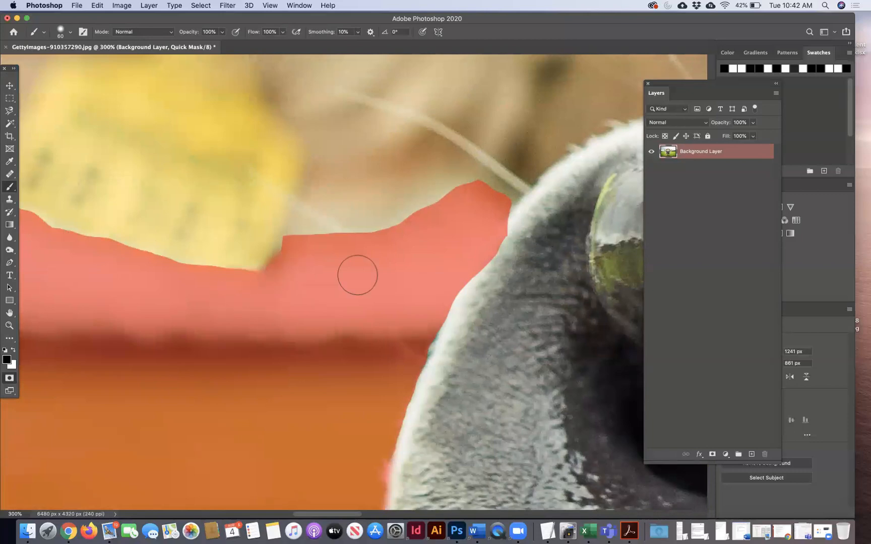
pyautogui.scroll(3, 356, 274)
pyautogui.hscroll(-8, 355, 274)
pyautogui.moveTo(153, 208)
pyautogui.mouseDown()
pyautogui.moveTo(216, 263)
pyautogui.moveTo(287, 299)
pyautogui.mouseUp()
# Step: Paint black down the jagged outer edge of the left ear's tip to smooth the selection
pyautogui.scroll(5, 288, 298)
pyautogui.hscroll(-5, 208, 313)
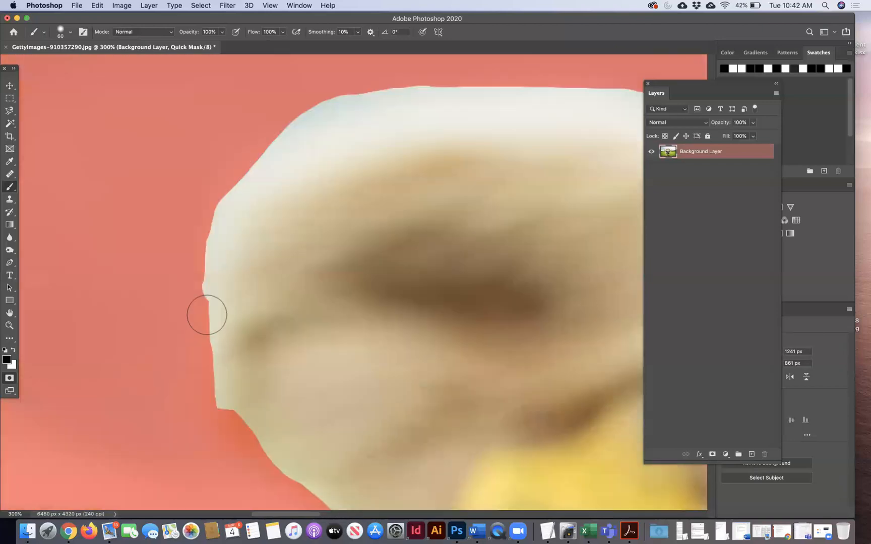
pyautogui.moveTo(177, 244)
pyautogui.mouseDown()
pyautogui.moveTo(184, 340)
pyautogui.moveTo(206, 385)
pyautogui.mouseUp()
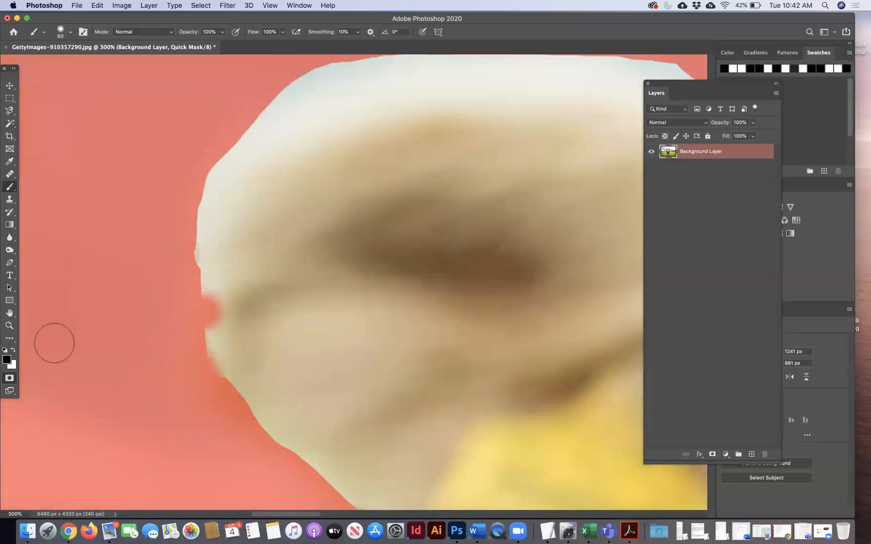
# Step: Paint white over the notch in the left ear's outer edge, and smooth the edge again with black
pyautogui.click(13, 351)
pyautogui.moveTo(224, 296)
pyautogui.mouseDown()
pyautogui.moveTo(226, 332)
pyautogui.moveTo(222, 294)
pyautogui.mouseUp()
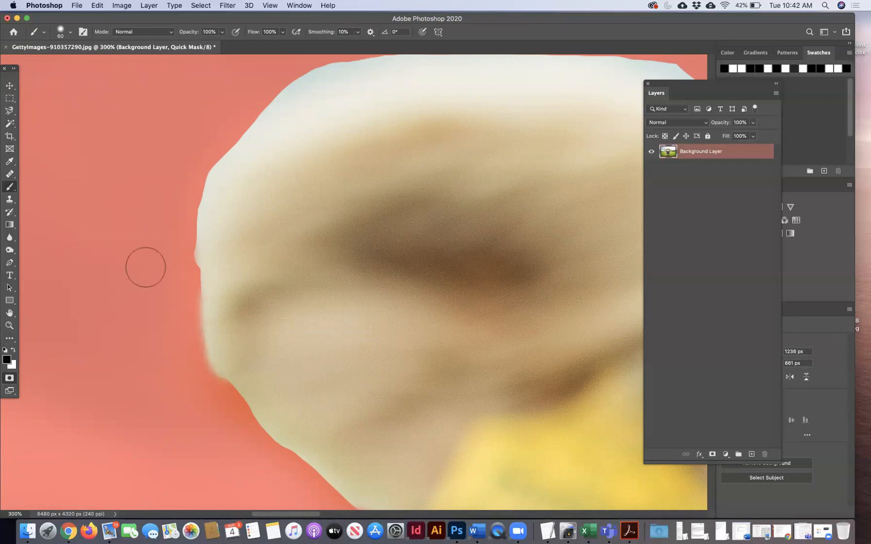
pyautogui.moveTo(179, 257)
pyautogui.mouseDown()
pyautogui.moveTo(195, 370)
pyautogui.moveTo(211, 395)
pyautogui.moveTo(184, 348)
pyautogui.mouseUp()
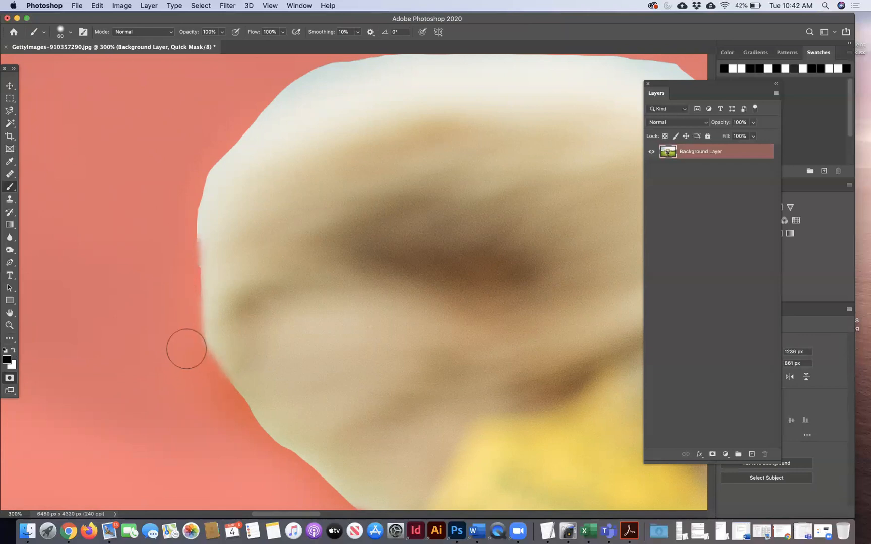
pyautogui.click(9, 379)
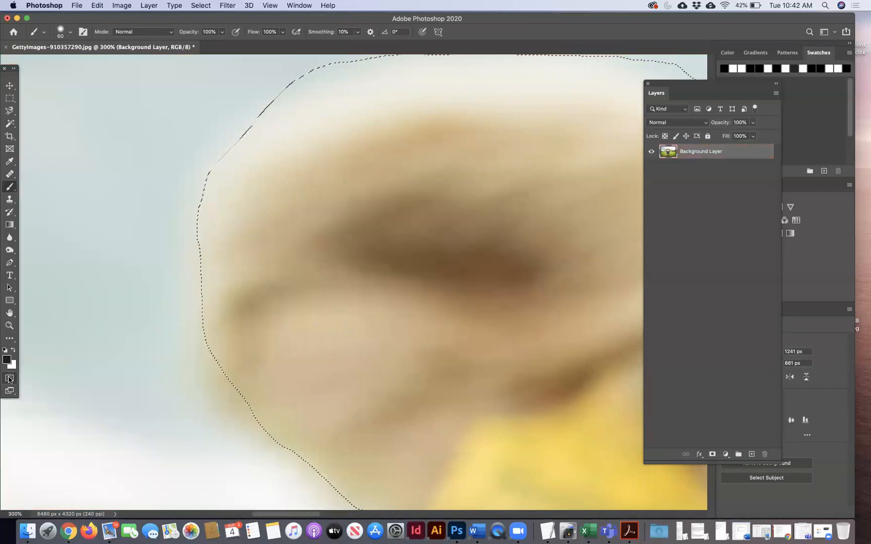
pyautogui.click(9, 378)
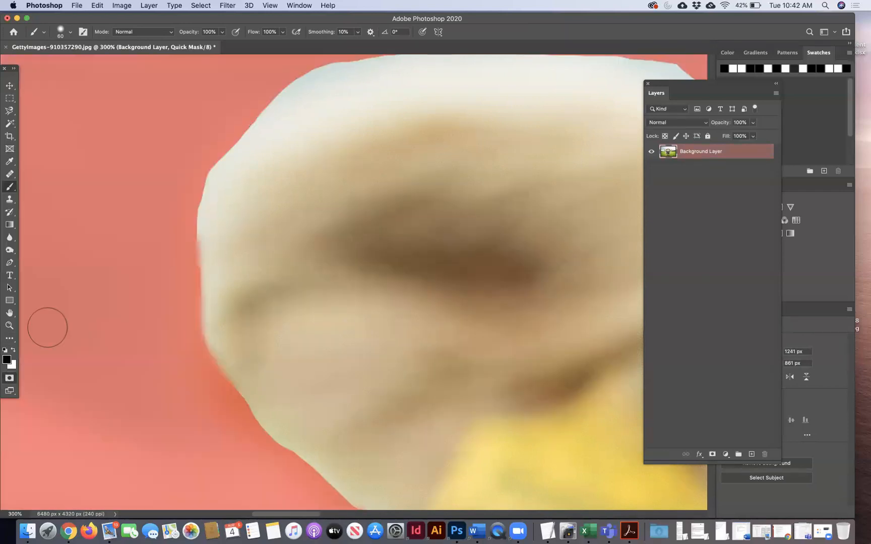
pyautogui.moveTo(182, 207)
pyautogui.mouseDown()
pyautogui.moveTo(184, 259)
pyautogui.moveTo(179, 220)
pyautogui.mouseUp()
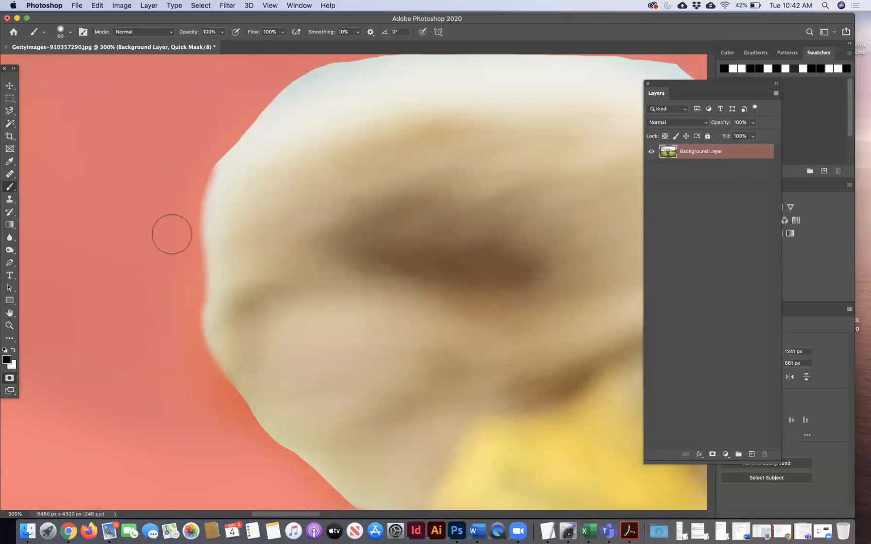
# Step: Touch up the top edge of the left ear with black and convert the mask back to a standard selection
pyautogui.scroll(5, 171, 233)
pyautogui.hscroll(2, 171, 234)
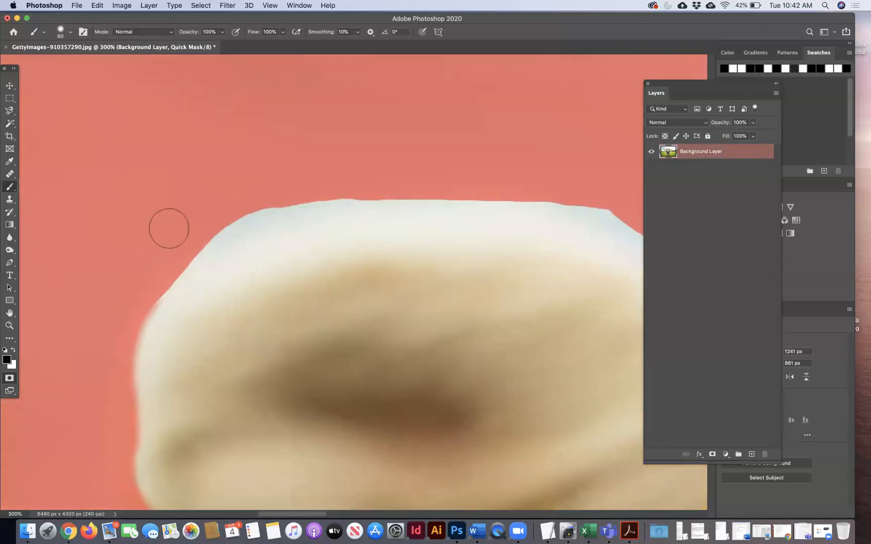
pyautogui.hscroll(1, 344, 294)
pyautogui.hscroll(4, 343, 292)
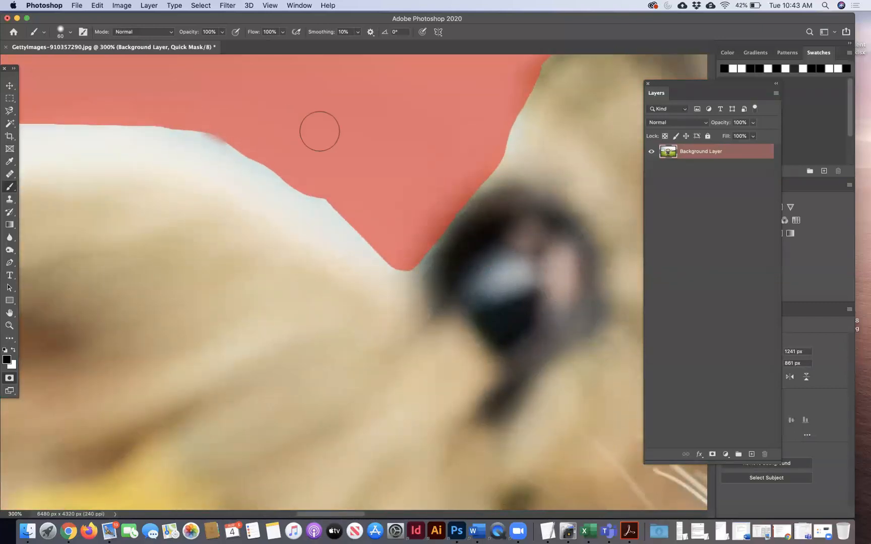
pyautogui.hscroll(8, 319, 130)
pyautogui.scroll(3, 319, 130)
pyautogui.hscroll(8, 317, 130)
pyautogui.scroll(2, 318, 130)
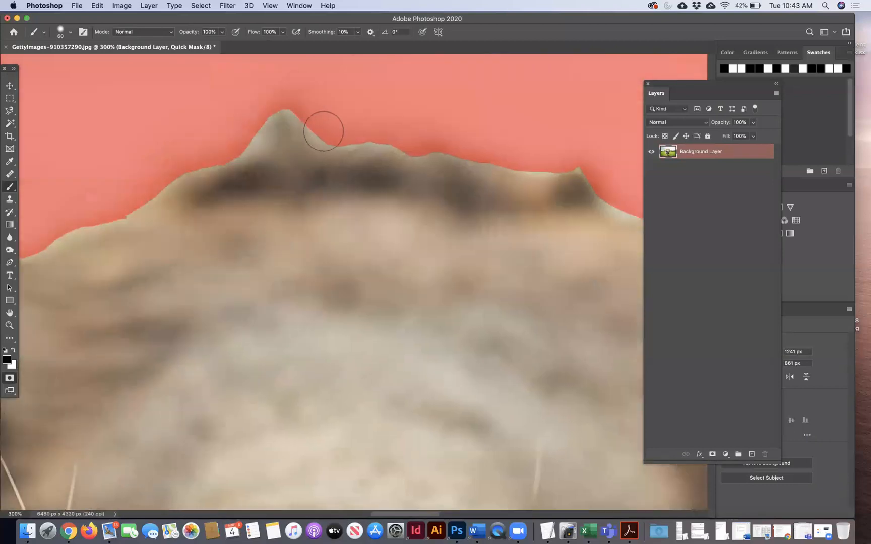
pyautogui.press('super+0')
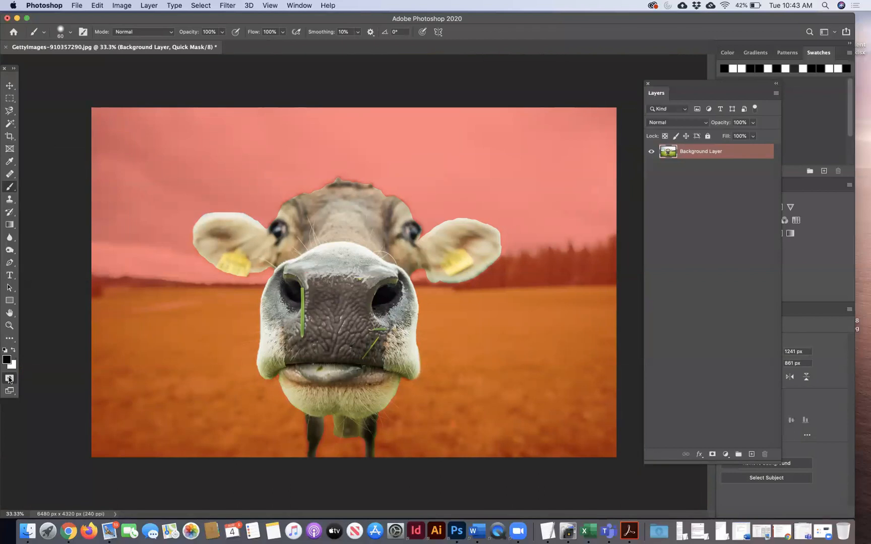
pyautogui.click(9, 379)
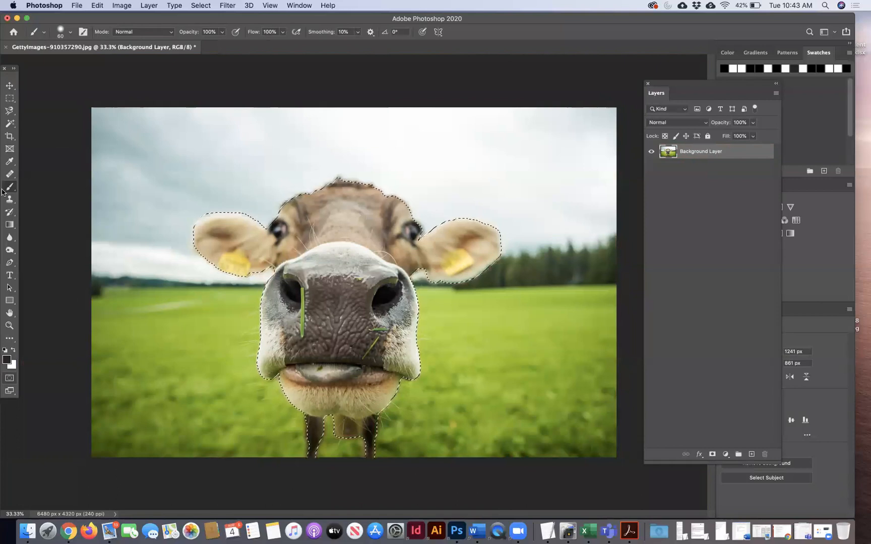
# Step: Add a Hue/Saturation adjustment layer limited to the cow selection and bring its settings into view
pyautogui.click(13, 85)
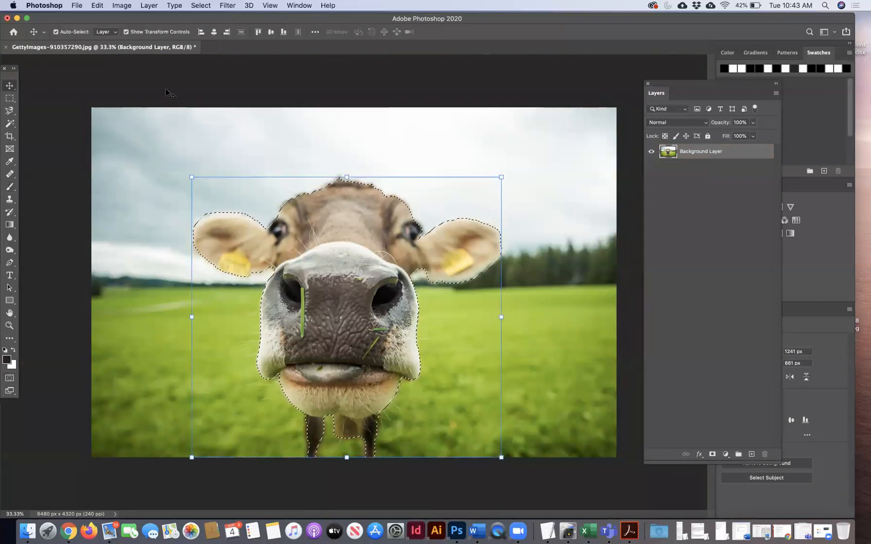
pyautogui.click(202, 6)
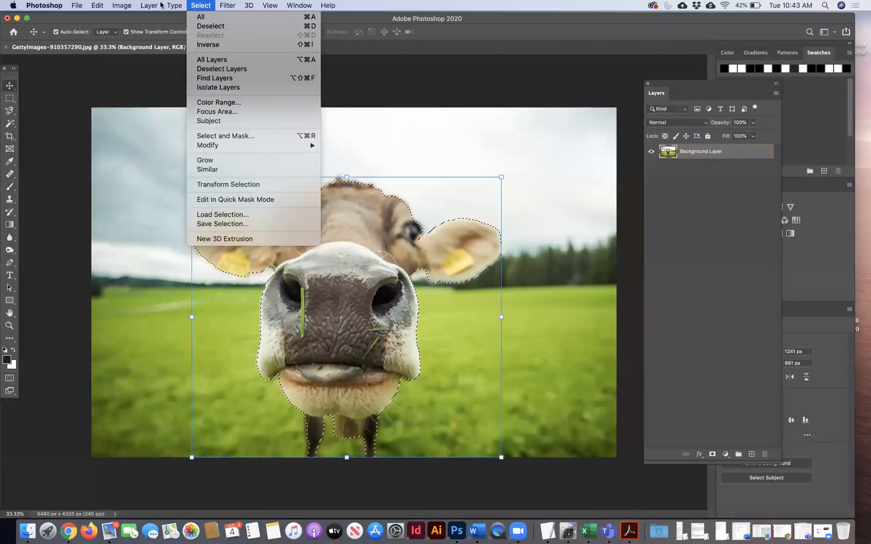
pyautogui.moveTo(155, 5)
pyautogui.moveTo(167, 136)
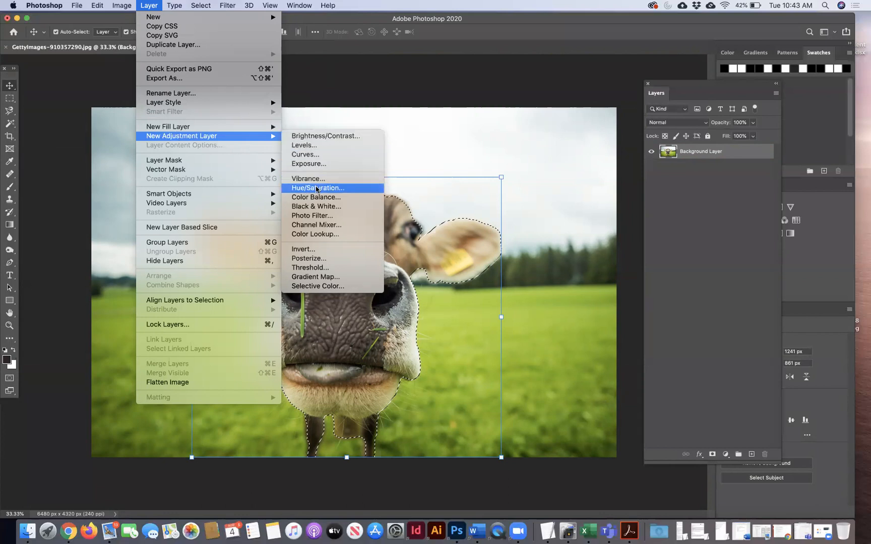
pyautogui.click(307, 188)
pyautogui.click(386, 158)
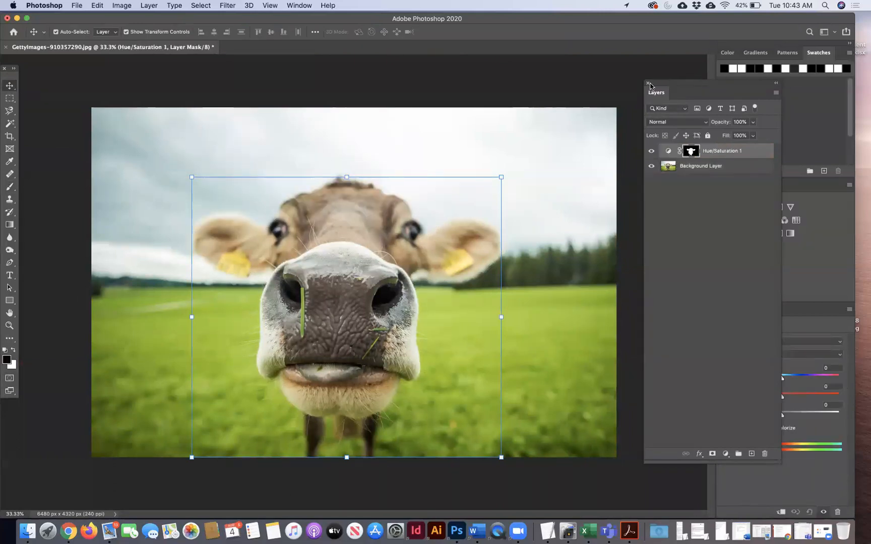
pyautogui.moveTo(675, 84); pyautogui.dragTo(603, 84)
pyautogui.moveTo(782, 382)
pyautogui.mouseDown()
pyautogui.moveTo(843, 379)
pyautogui.moveTo(715, 380)
pyautogui.moveTo(782, 383)
pyautogui.mouseUp()
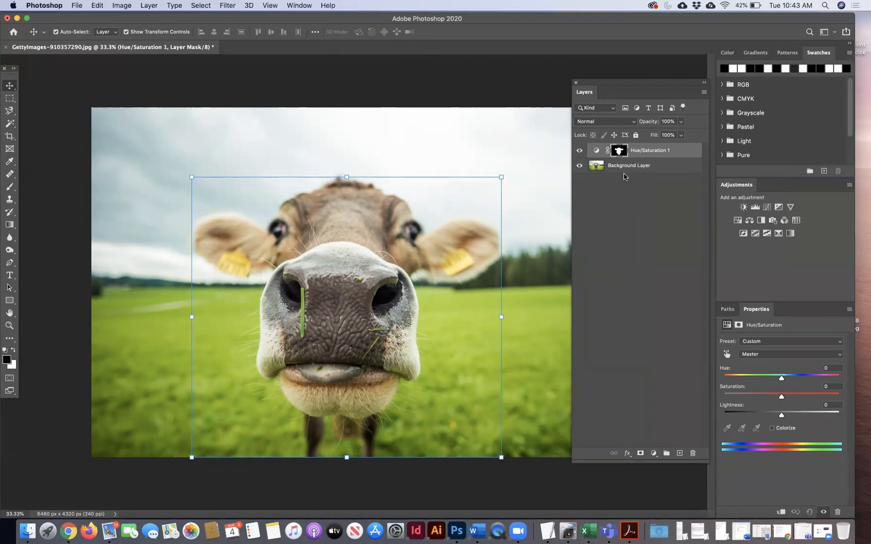
# Step: Undo the Hue/Saturation change and the creation of its adjustment layer to recover the cow selection
pyautogui.click(95, 7)
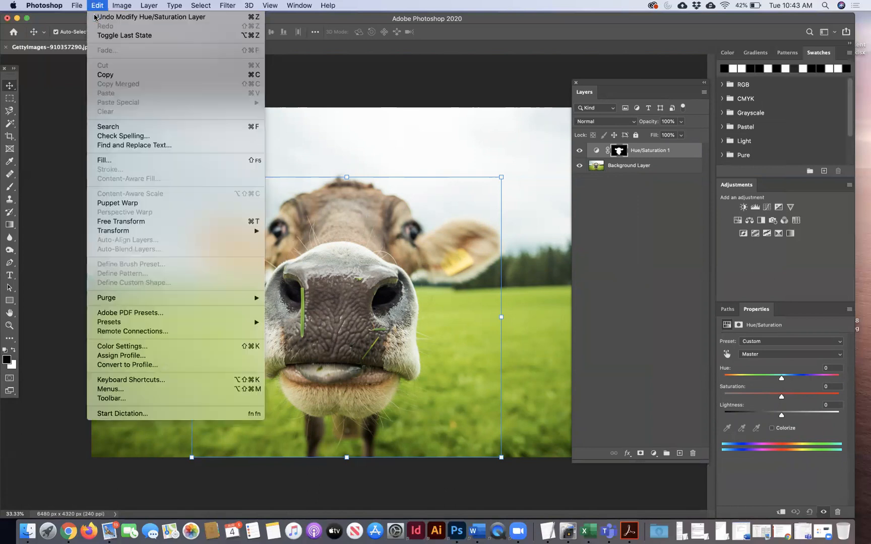
pyautogui.click(94, 16)
pyautogui.click(95, 5)
pyautogui.click(94, 17)
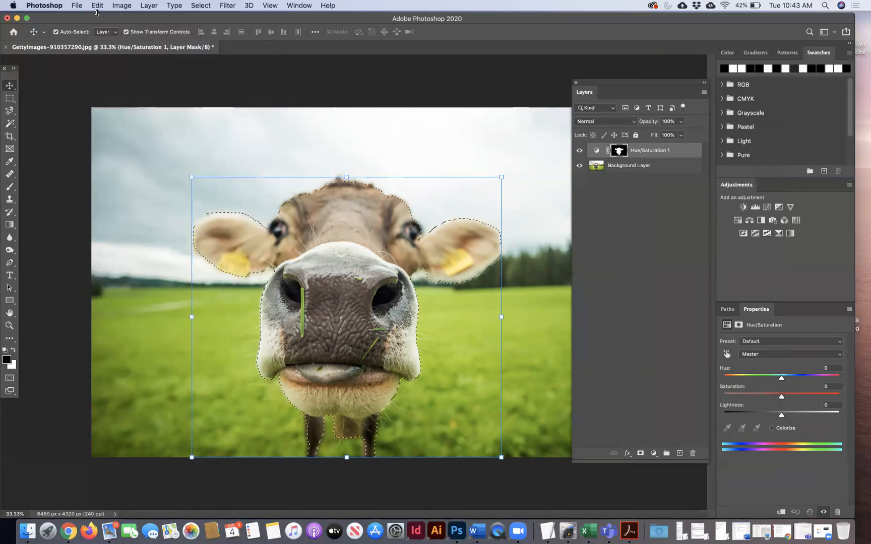
pyautogui.click(202, 83)
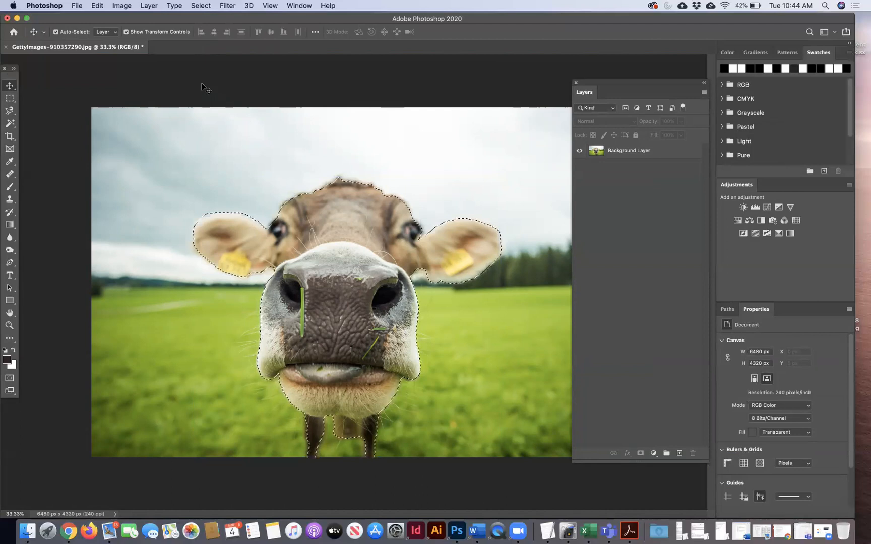
# Step: Invert the selection from the cow to the background, checking it in Quick Mask mode before returning to standard mode
pyautogui.click(10, 378)
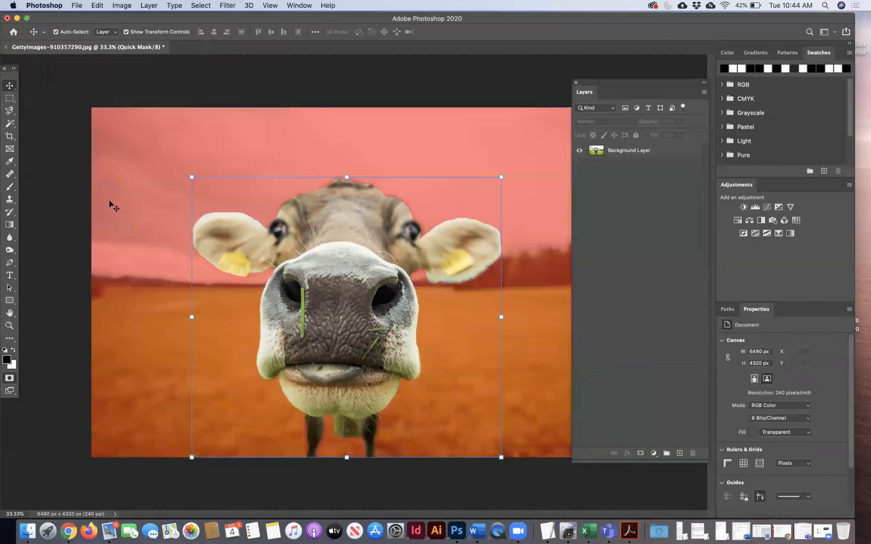
pyautogui.press('q')
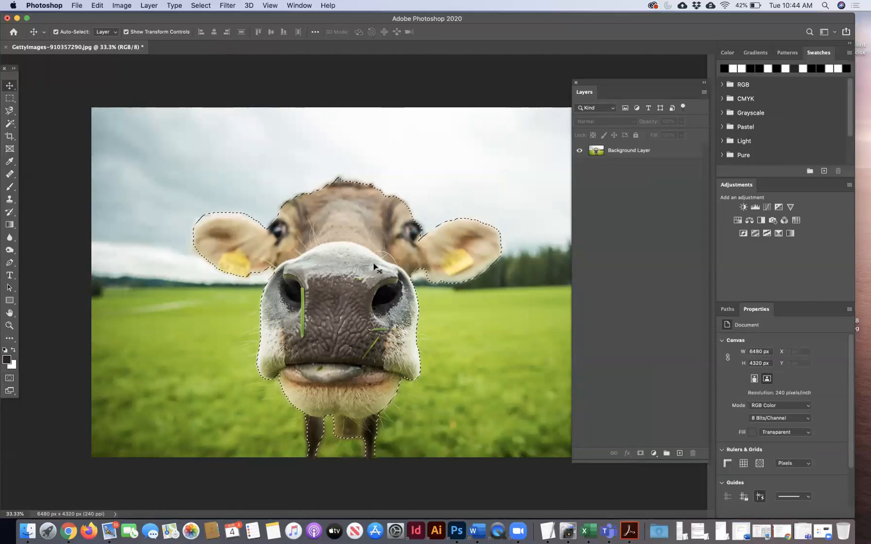
pyautogui.click(210, 5)
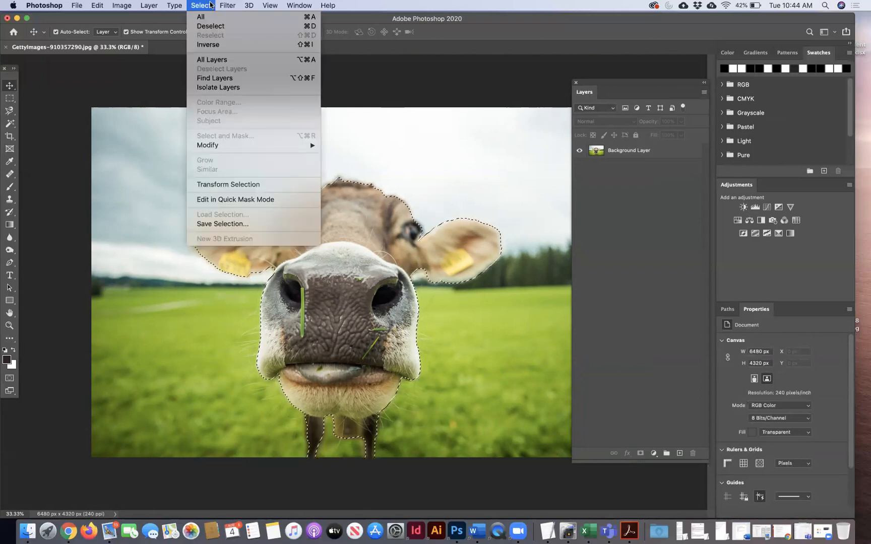
pyautogui.click(204, 46)
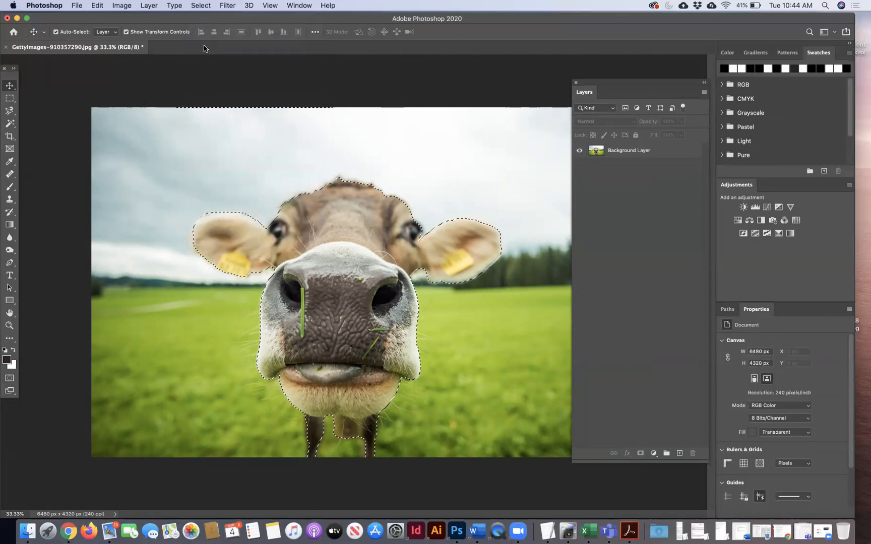
pyautogui.click(8, 378)
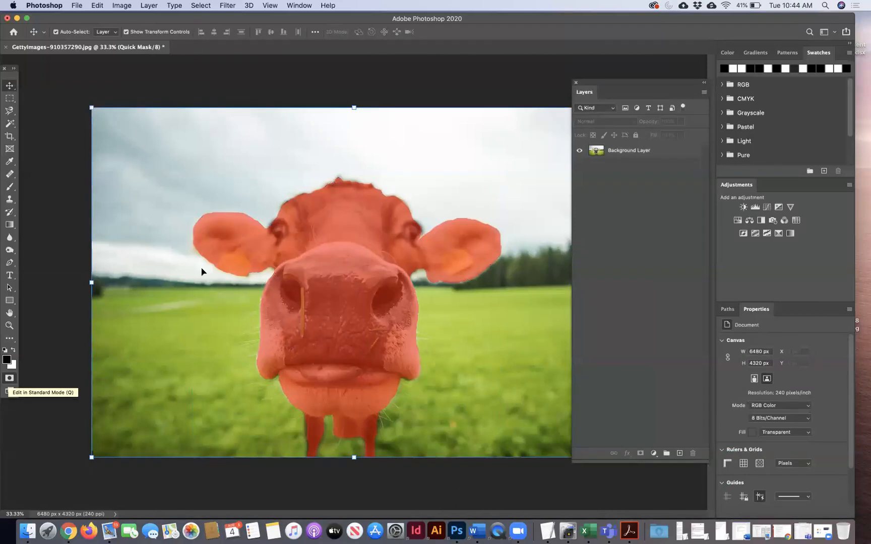
pyautogui.click(11, 379)
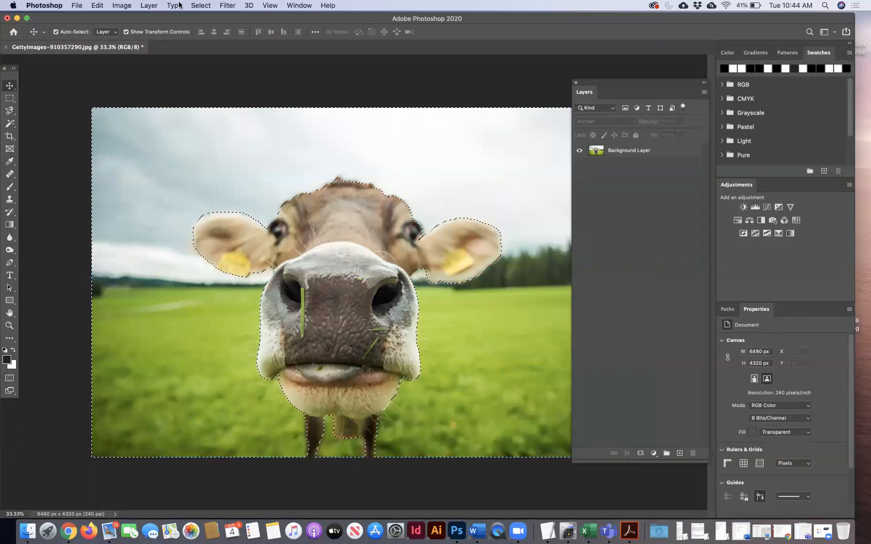
# Step: Add a Hue/Saturation adjustment layer for the selected background and set its saturation to -100
pyautogui.click(148, 5)
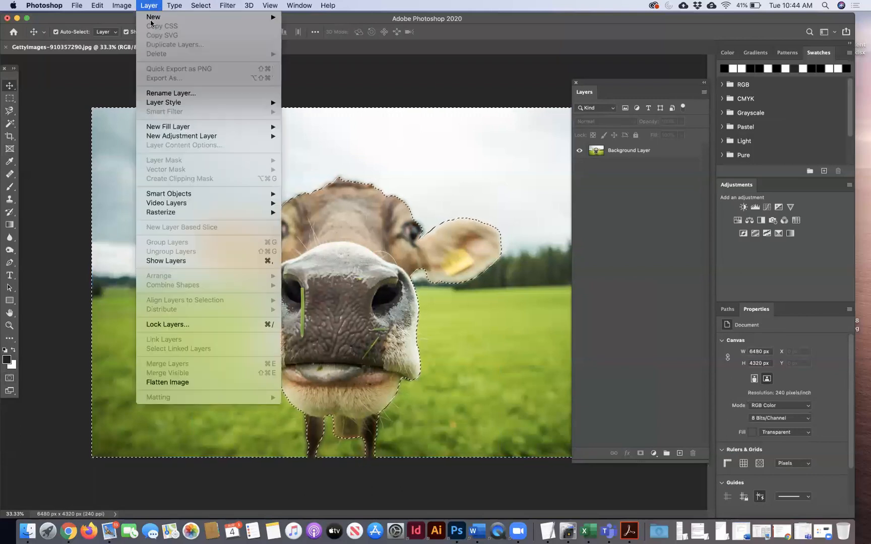
pyautogui.moveTo(164, 136)
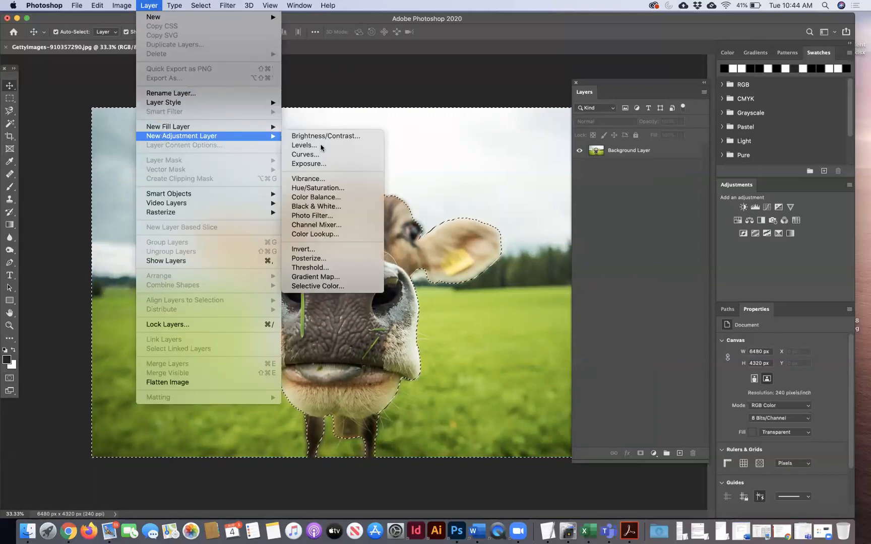
pyautogui.click(339, 193)
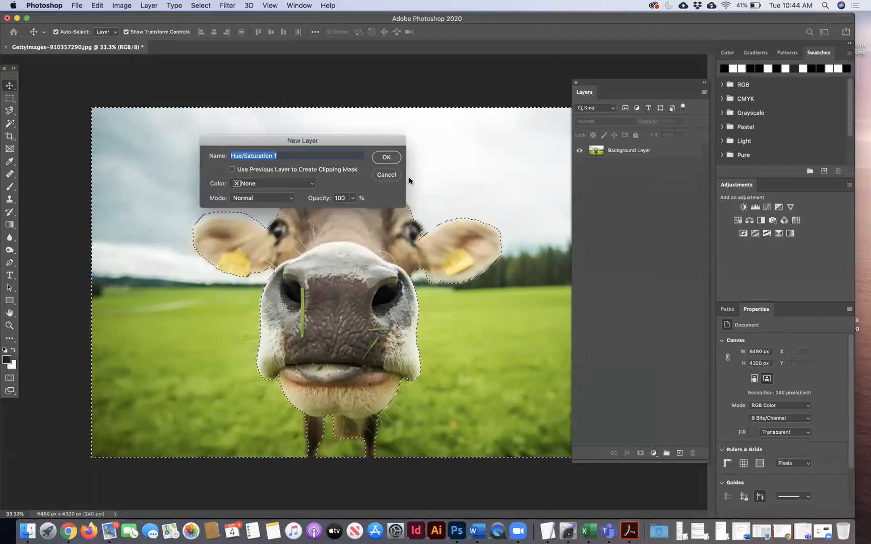
pyautogui.click(383, 158)
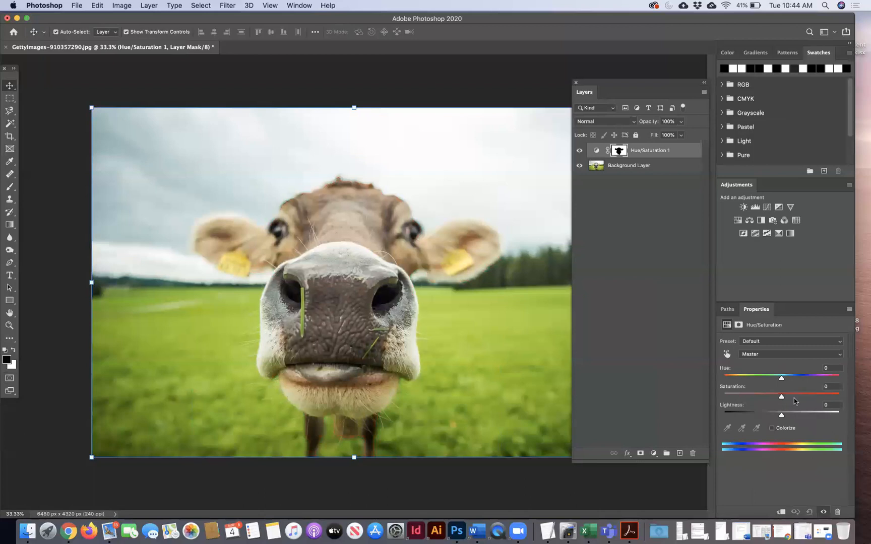
pyautogui.moveTo(781, 399); pyautogui.dragTo(716, 399)
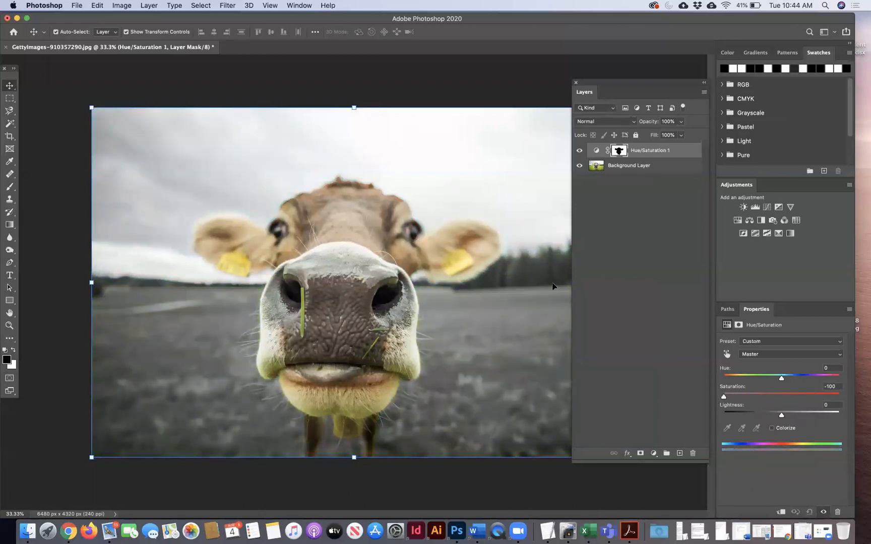
# Step: Move the Layers panel clear of the photo and deselect the adjustment layer
pyautogui.moveTo(599, 85); pyautogui.dragTo(595, 233)
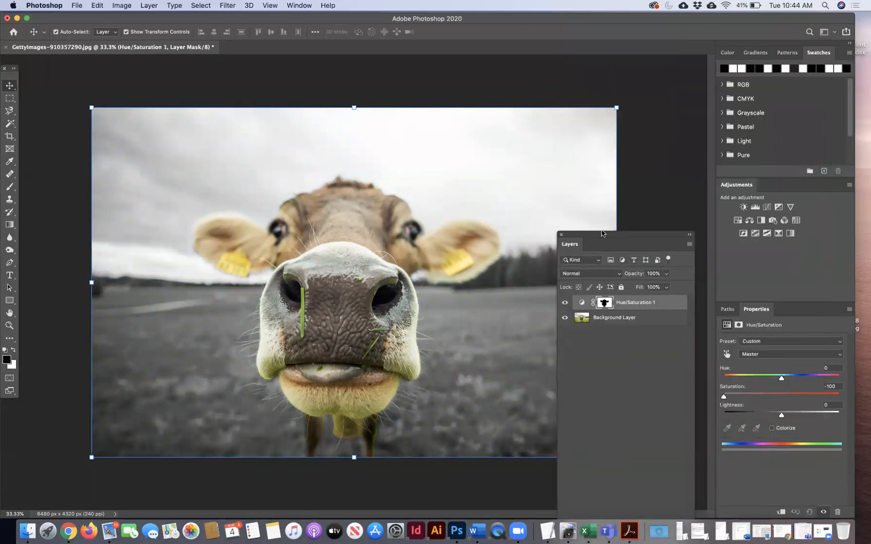
pyautogui.moveTo(570, 236); pyautogui.dragTo(646, 200)
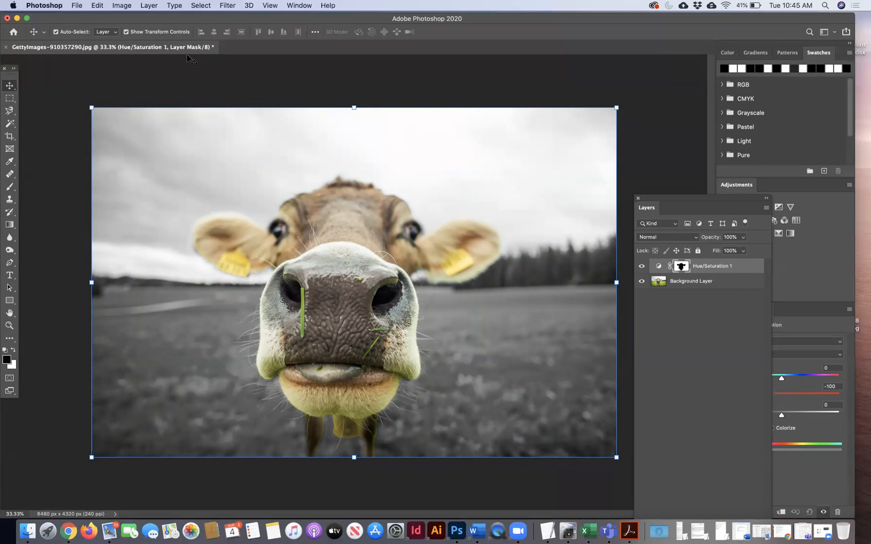
pyautogui.click(51, 84)
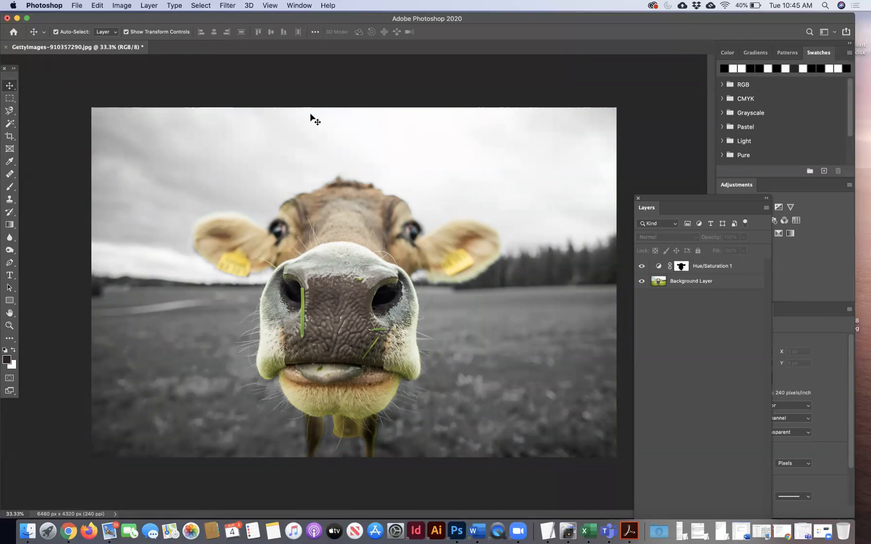
# Step: Switch from the Magnetic Lasso to the freehand Lasso tool
pyautogui.click(5, 111)
pyautogui.rightClick(5, 111)
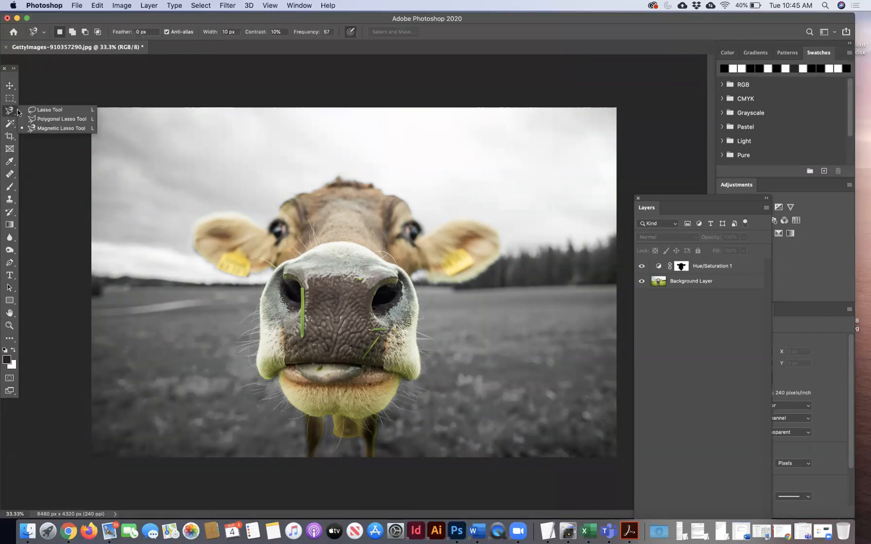
pyautogui.click(46, 110)
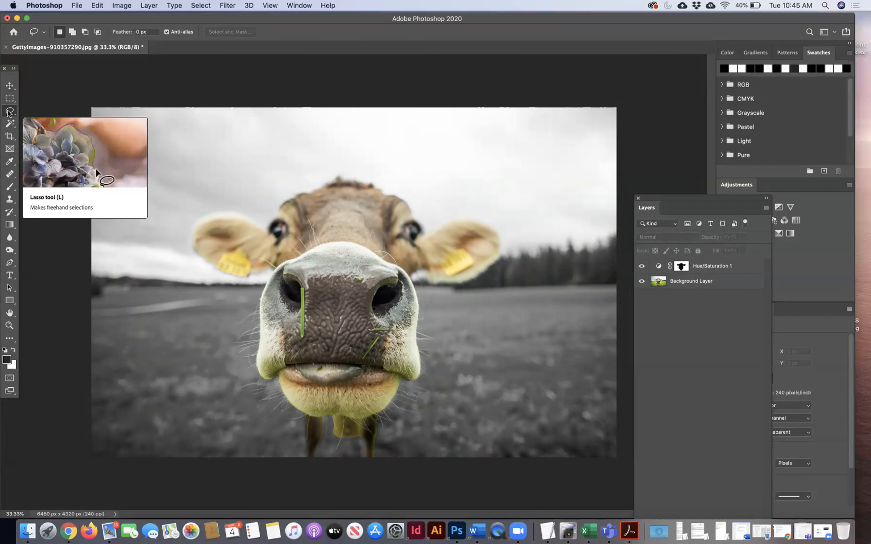
pyautogui.moveTo(8, 112); pyautogui.dragTo(40, 130)
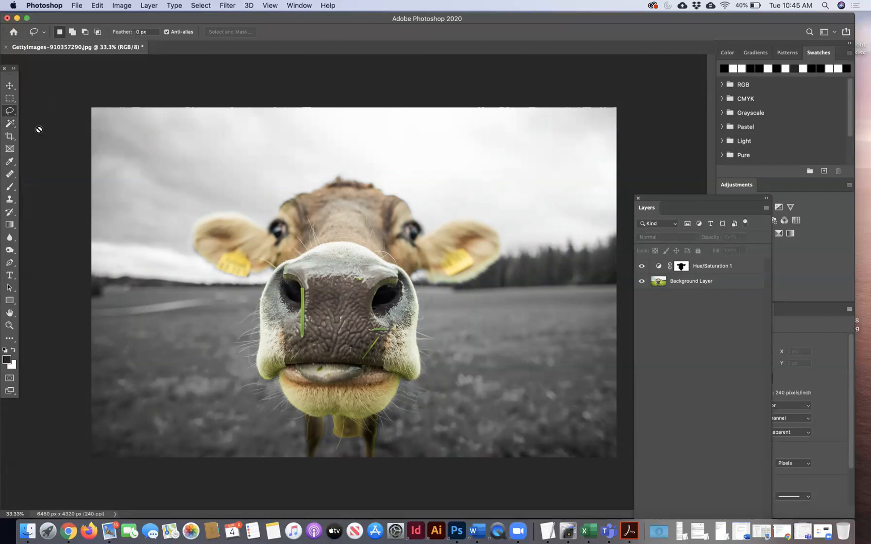